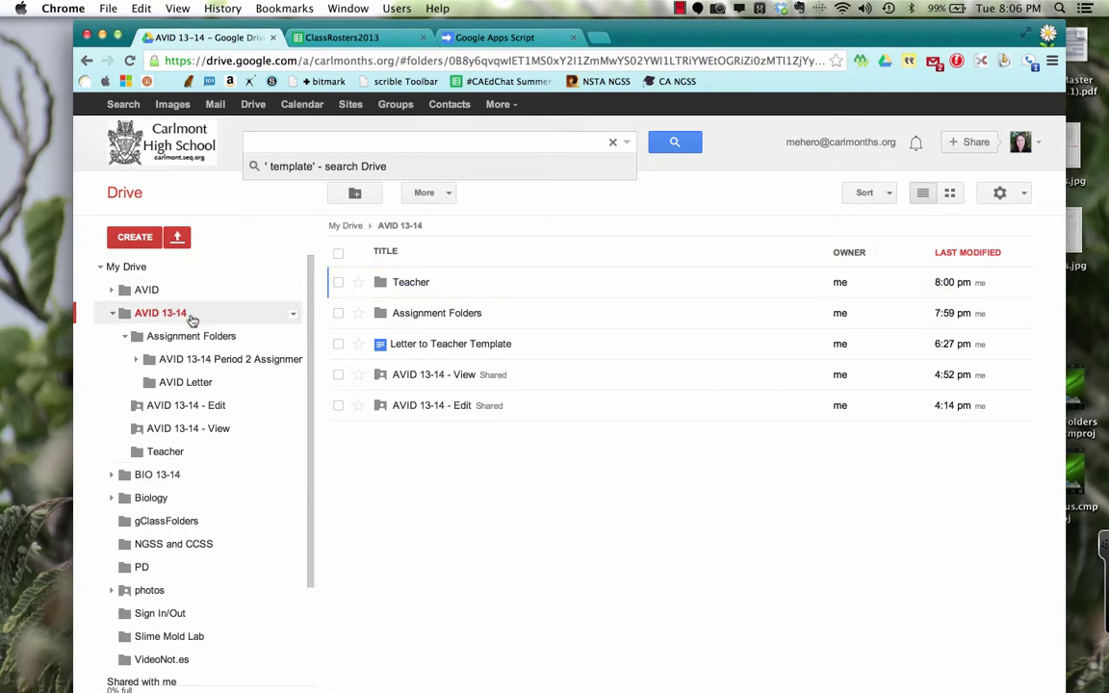
Review the Letter to Teacher Template document in the AVID 13-14 folder and close it.
click(422, 348)
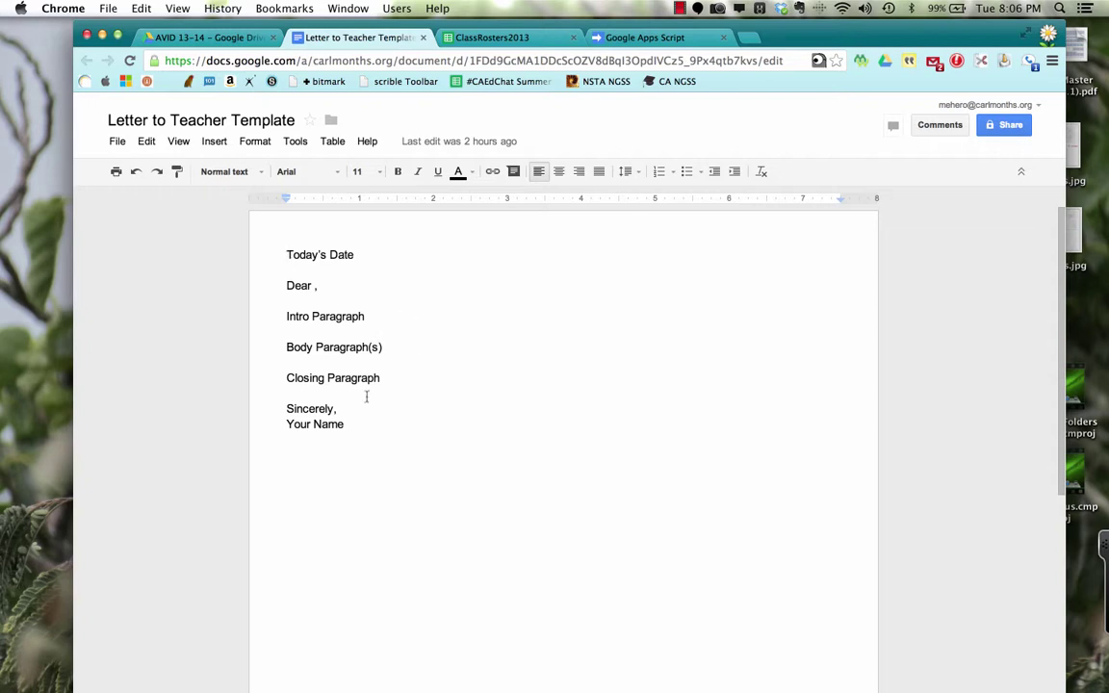
click(422, 38)
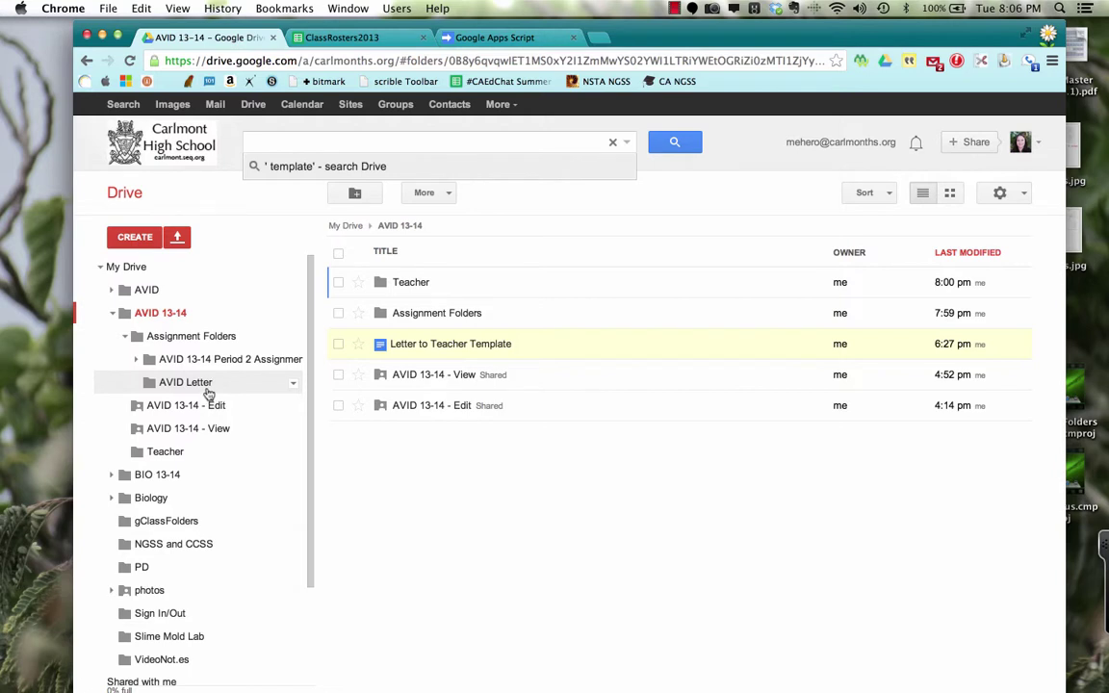
Switch to the ClassRosters2013 spreadsheet, get its gClassHub URL from gClassFolders and open the custom gClassHub link.
click(324, 42)
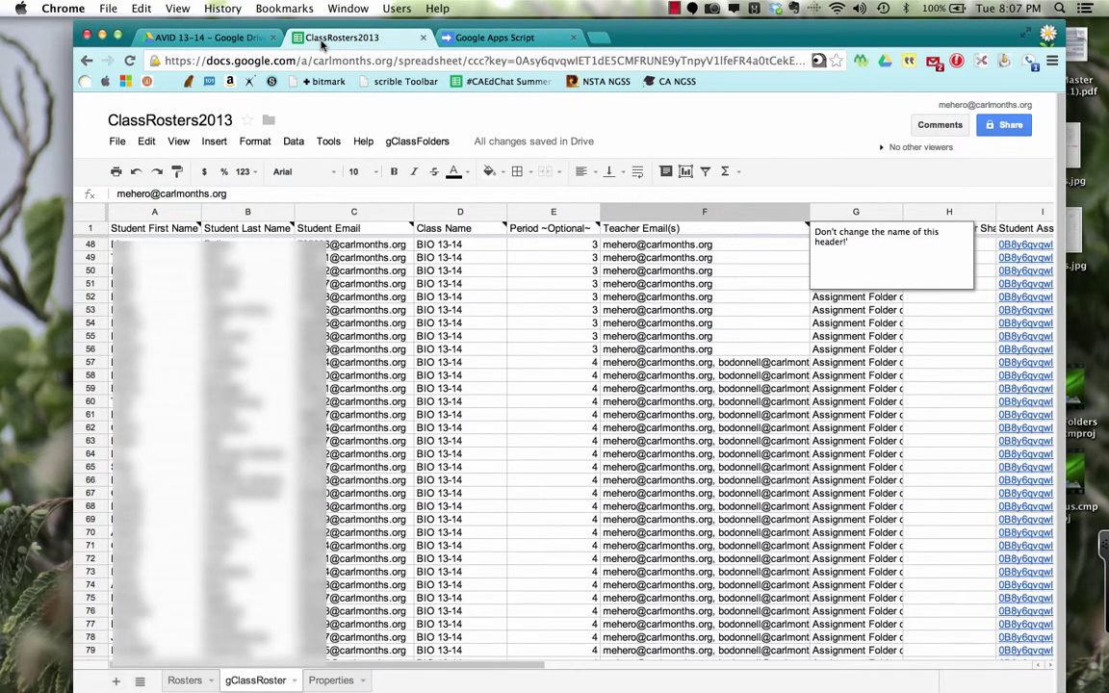
click(412, 142)
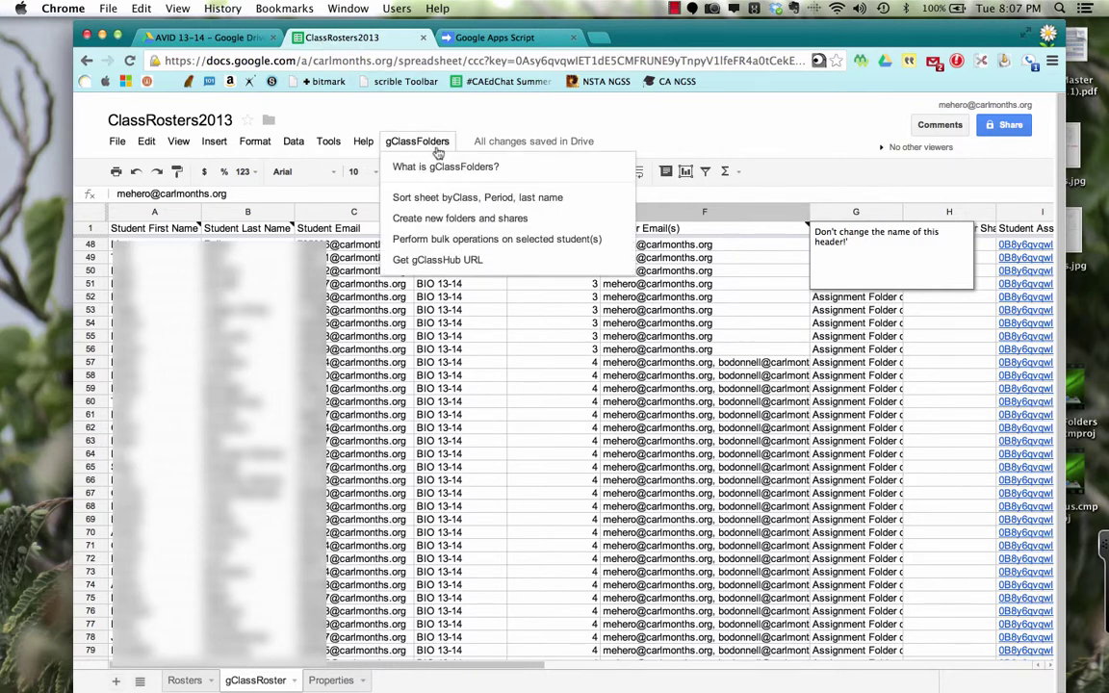
click(472, 263)
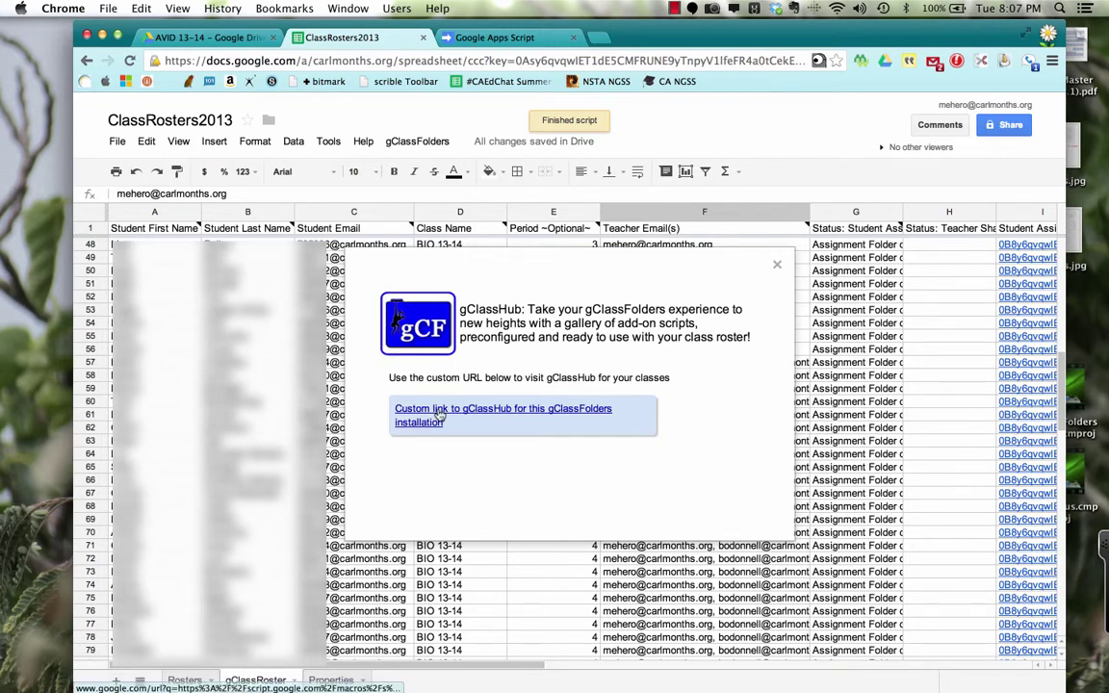
click(438, 412)
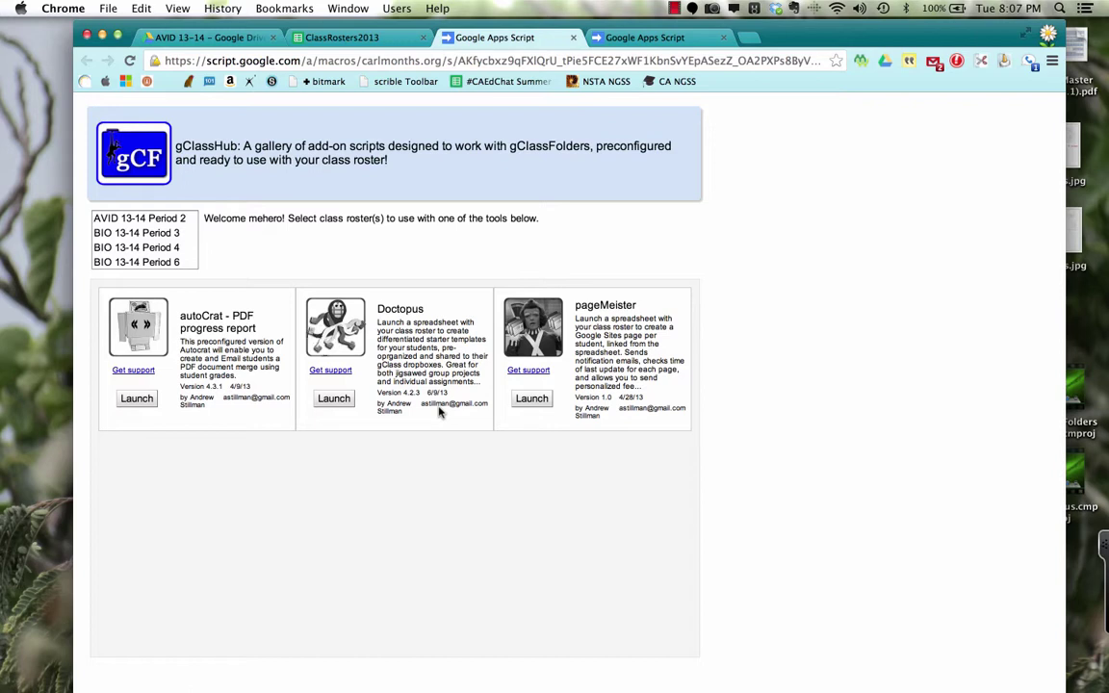
Select only the AVID 13-14 Period 2 roster and launch Doctopus for it.
click(167, 222)
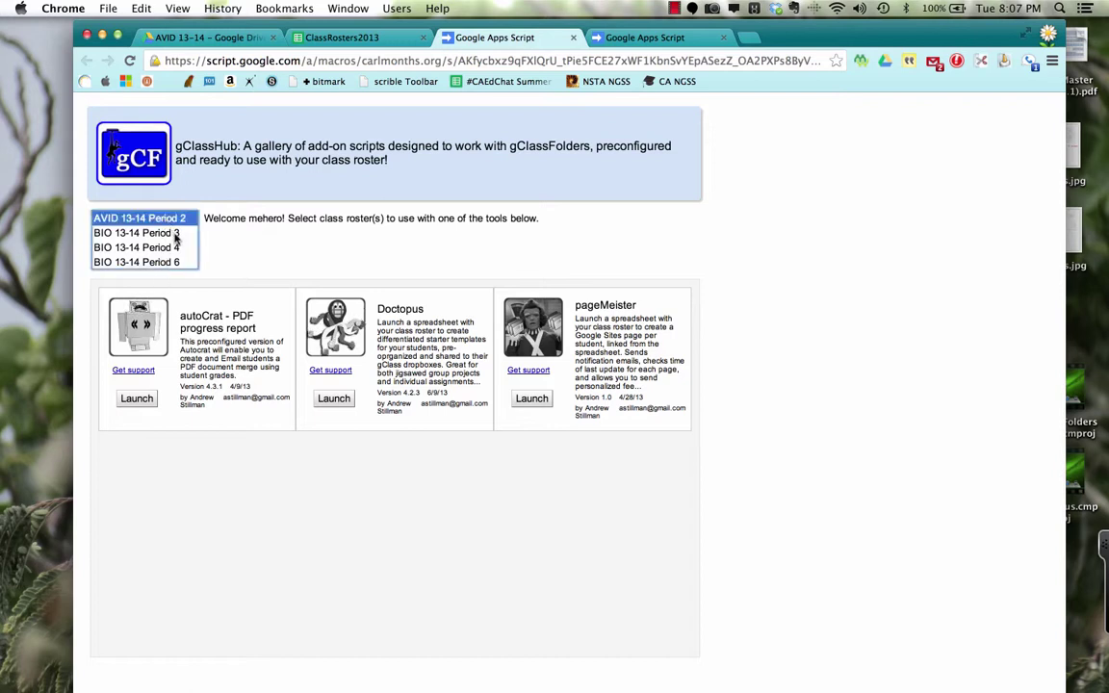
shift+click(175, 233)
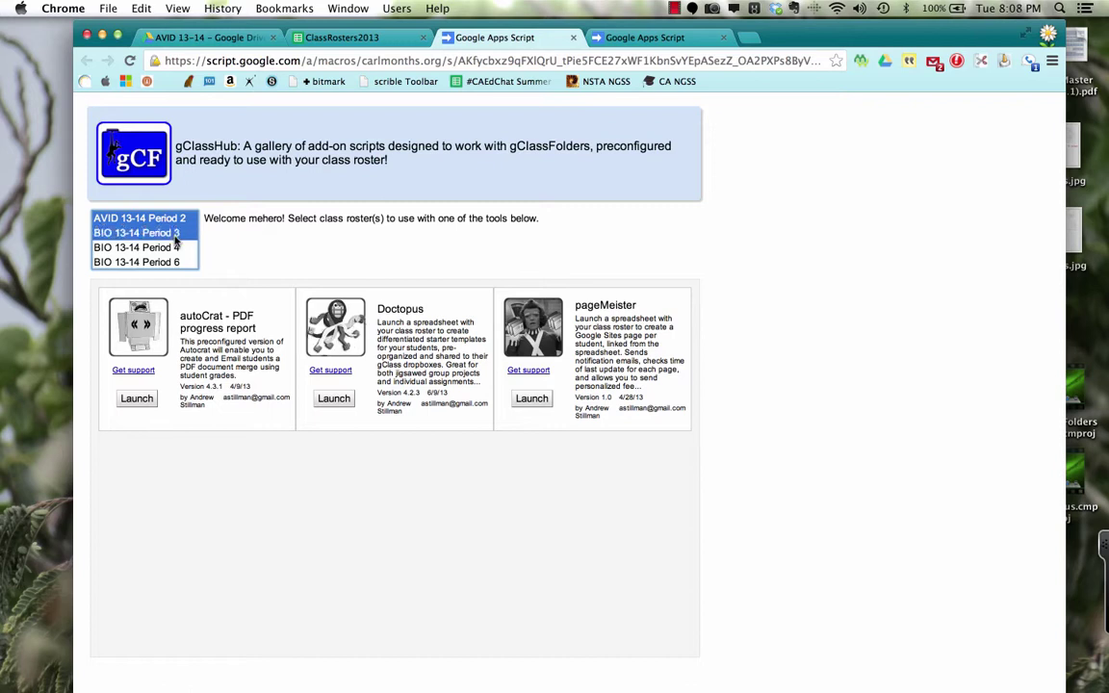
super+click(175, 237)
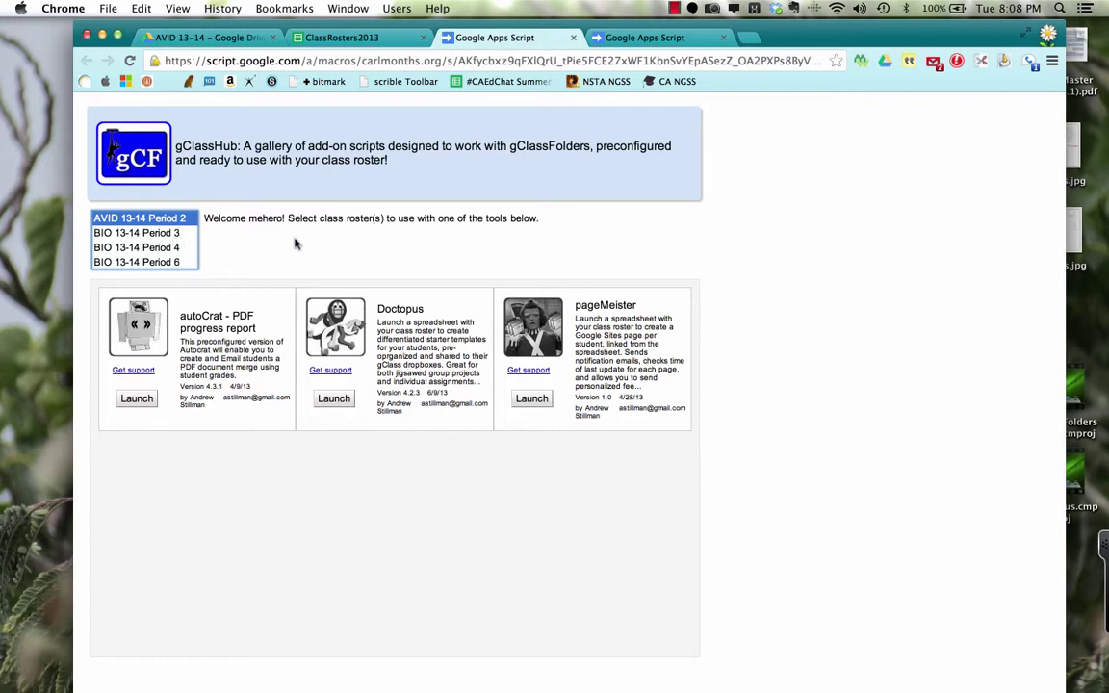
click(336, 404)
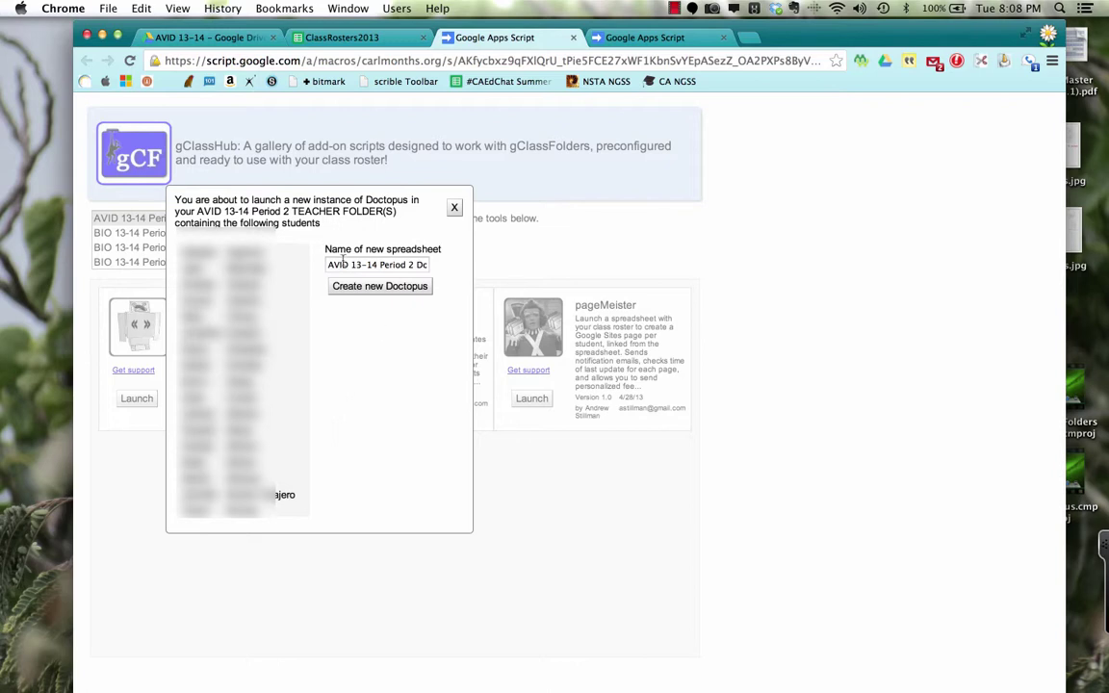
Name the new spreadsheet "AVID Letter 2013 Doctopus", create it and open it.
drag(330, 262, 488, 277)
key(BackSpace)
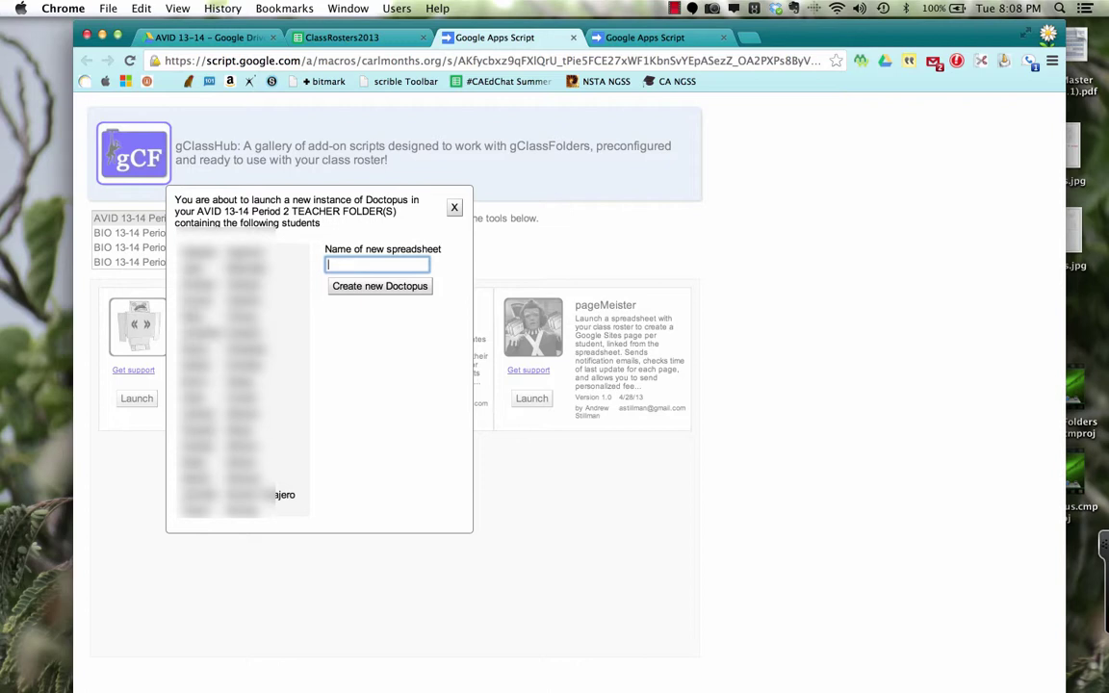
text(AVID Letter)
text( 2013)
text( Doctop)
text(us)
click(402, 292)
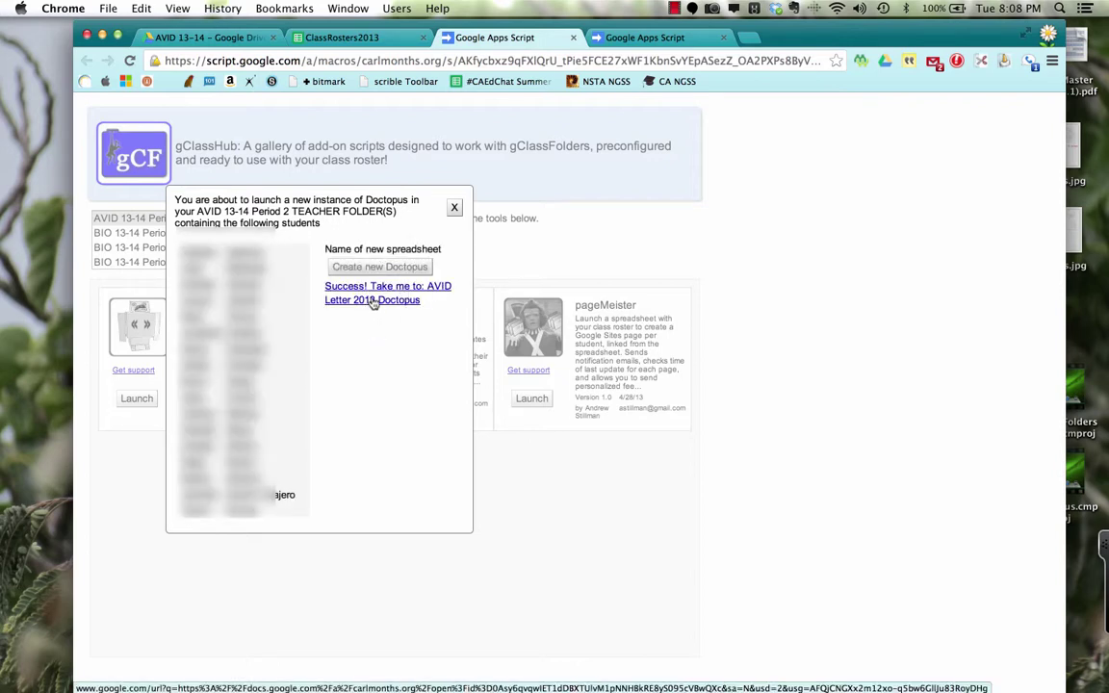
click(374, 300)
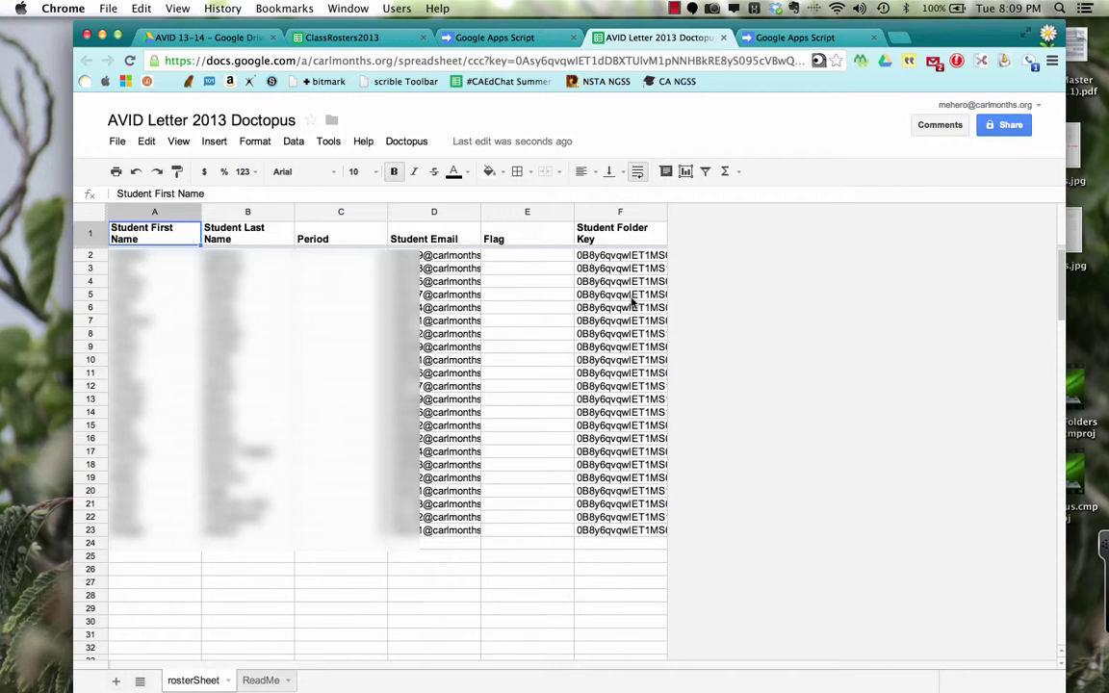
Start the Doctopus installation and authorize the script by accepting its requested Google account permissions.
click(408, 141)
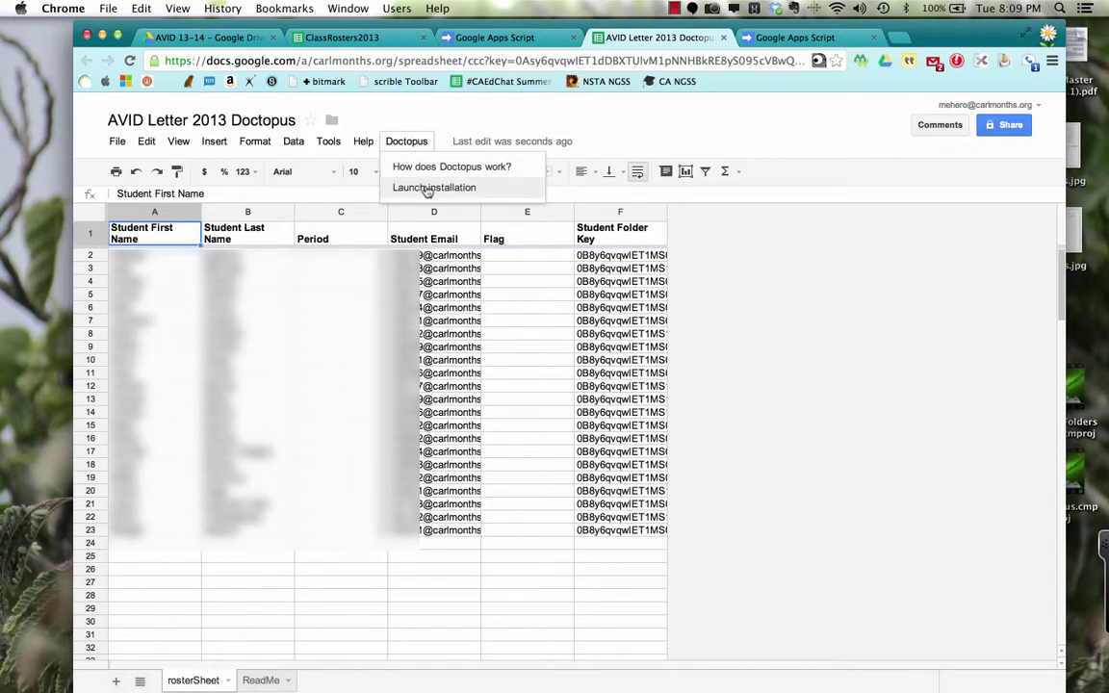
click(425, 188)
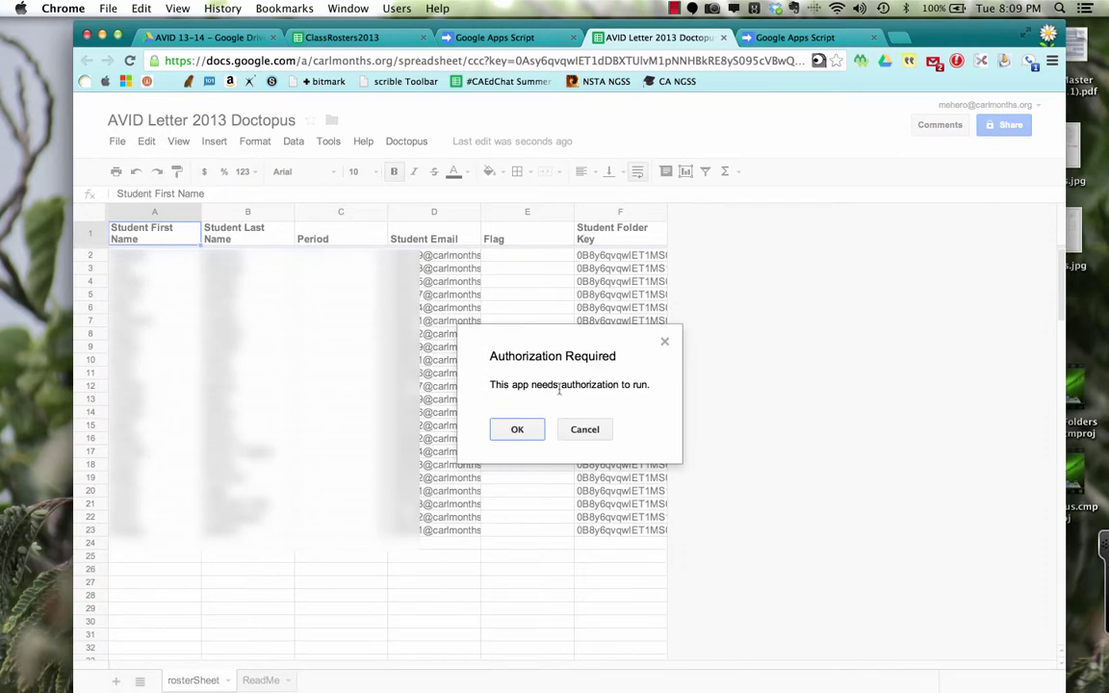
click(525, 432)
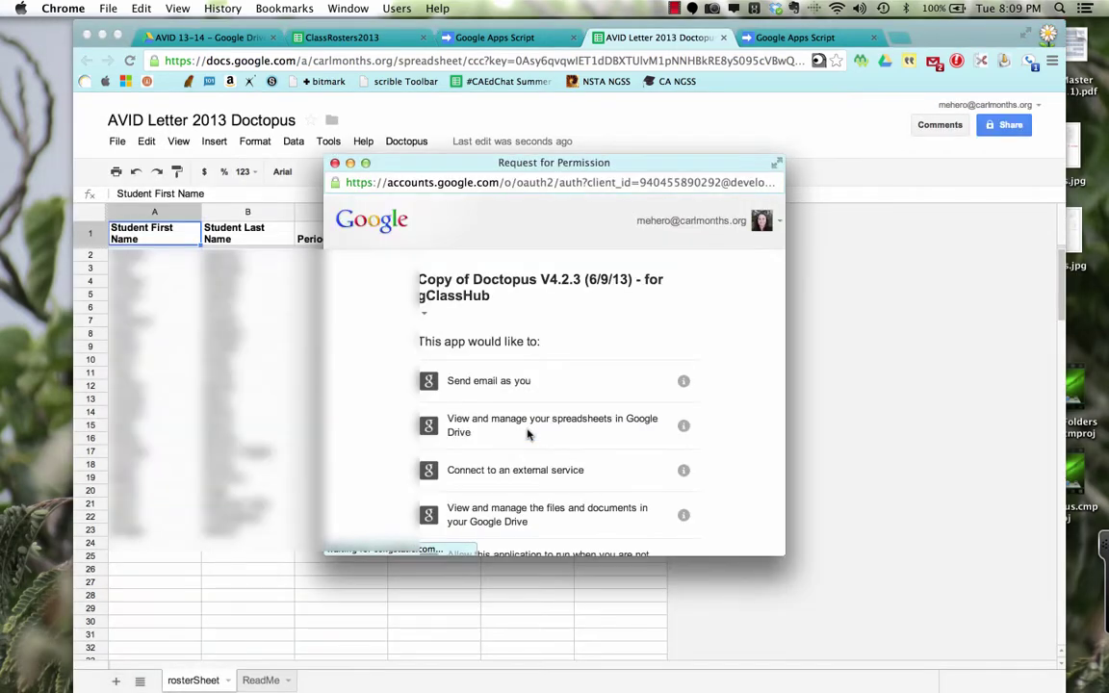
scroll(527, 435, down, 5)
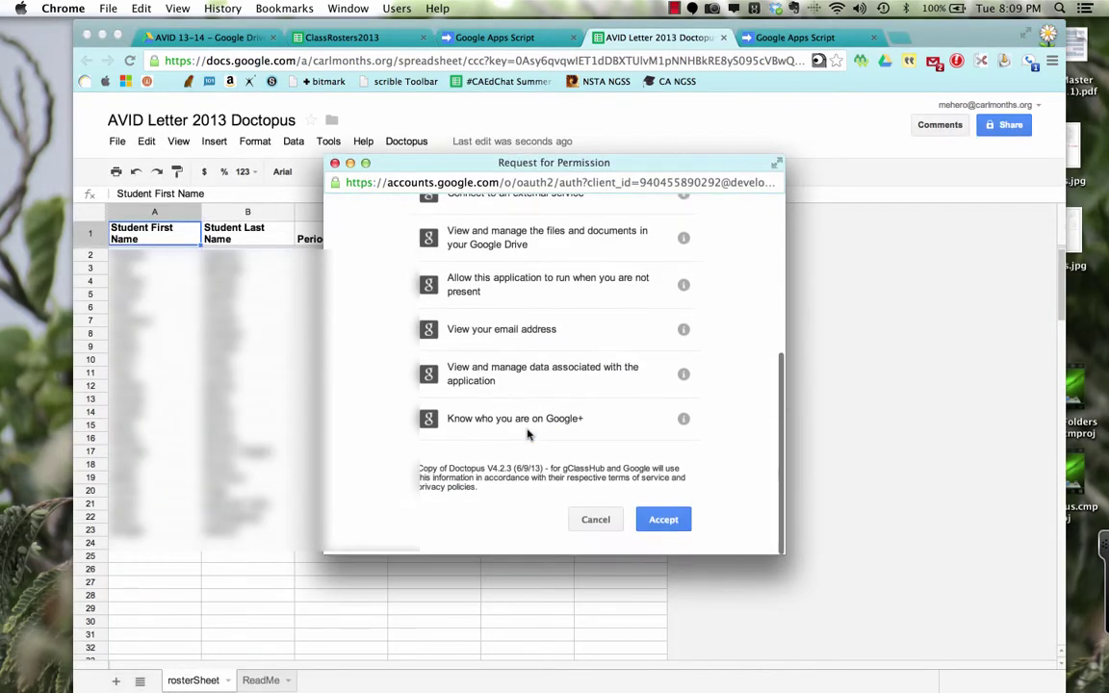
click(673, 527)
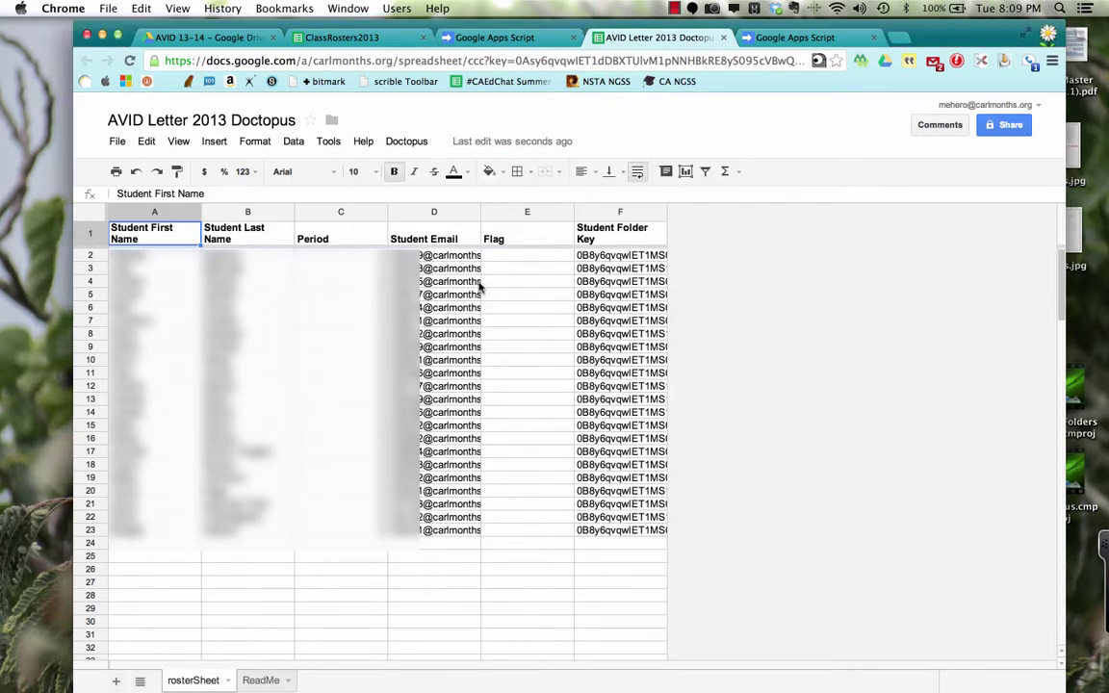
Launch the Doctopus installation, set sharing to "individual - all the same" with Student Email as the email column, and save the settings.
click(404, 141)
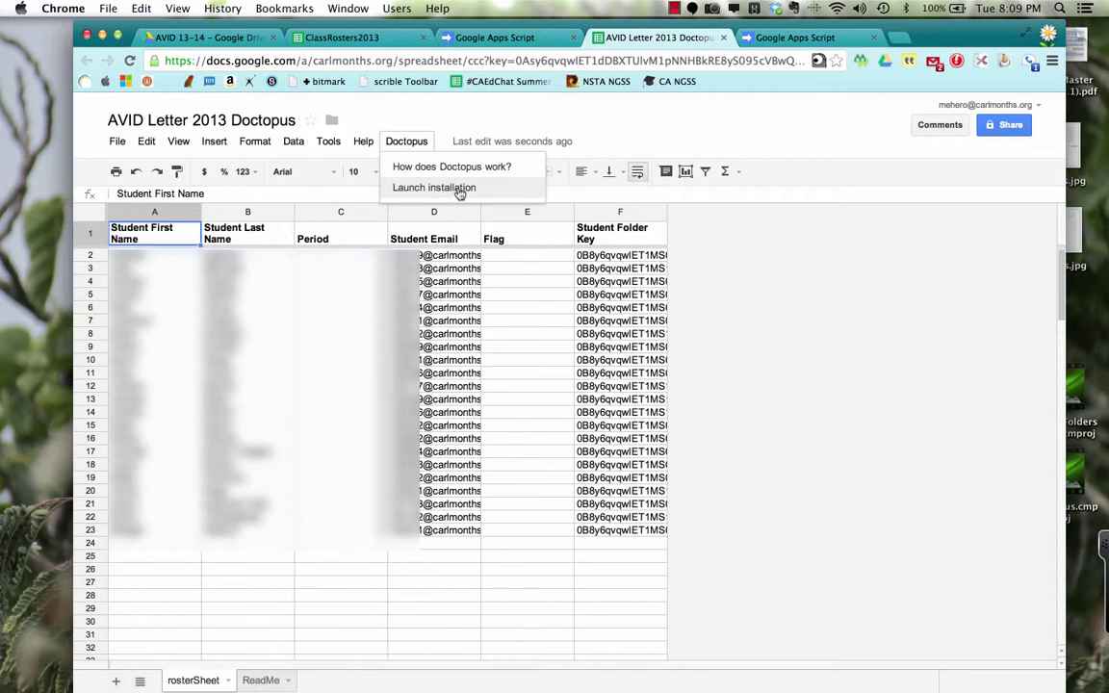
click(460, 189)
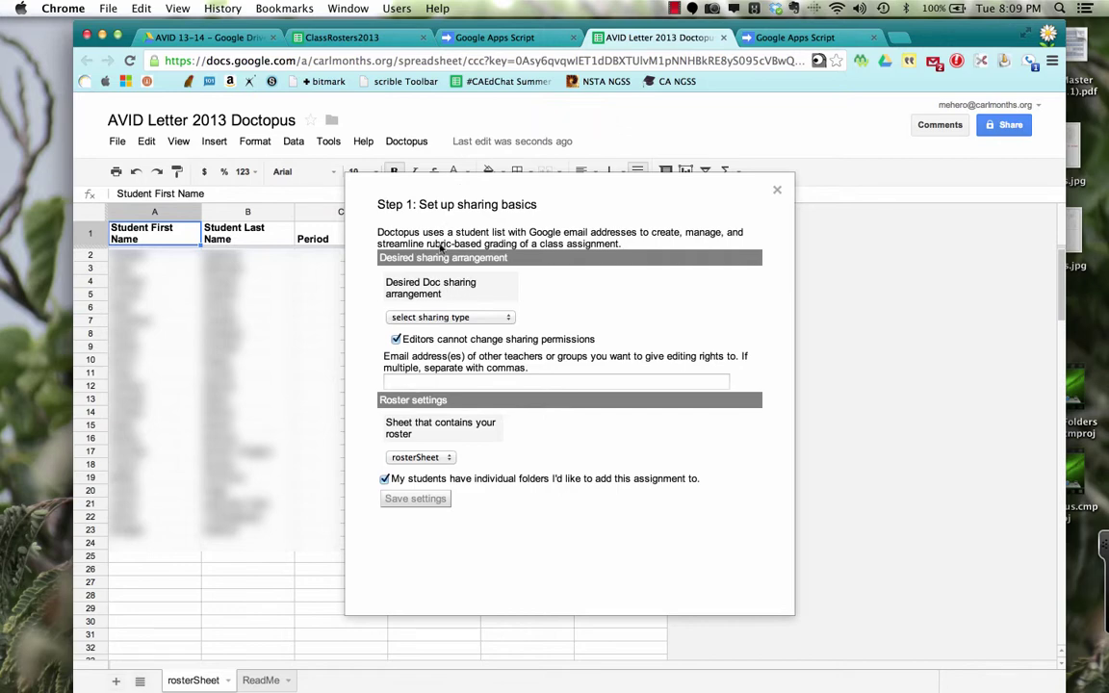
click(428, 318)
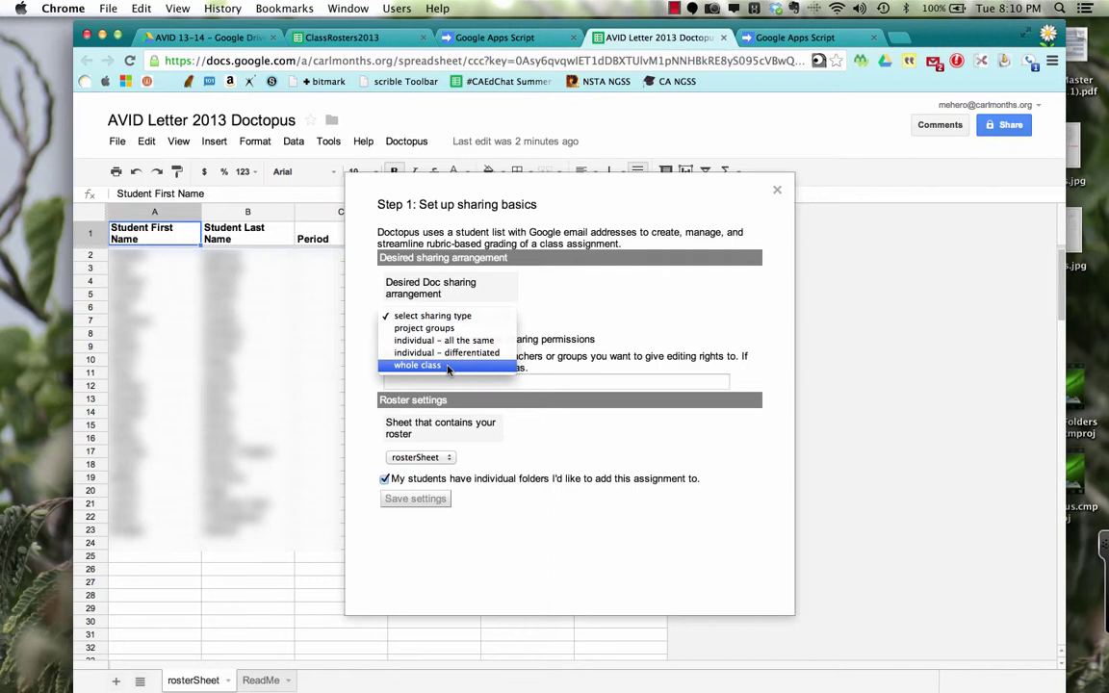
click(456, 342)
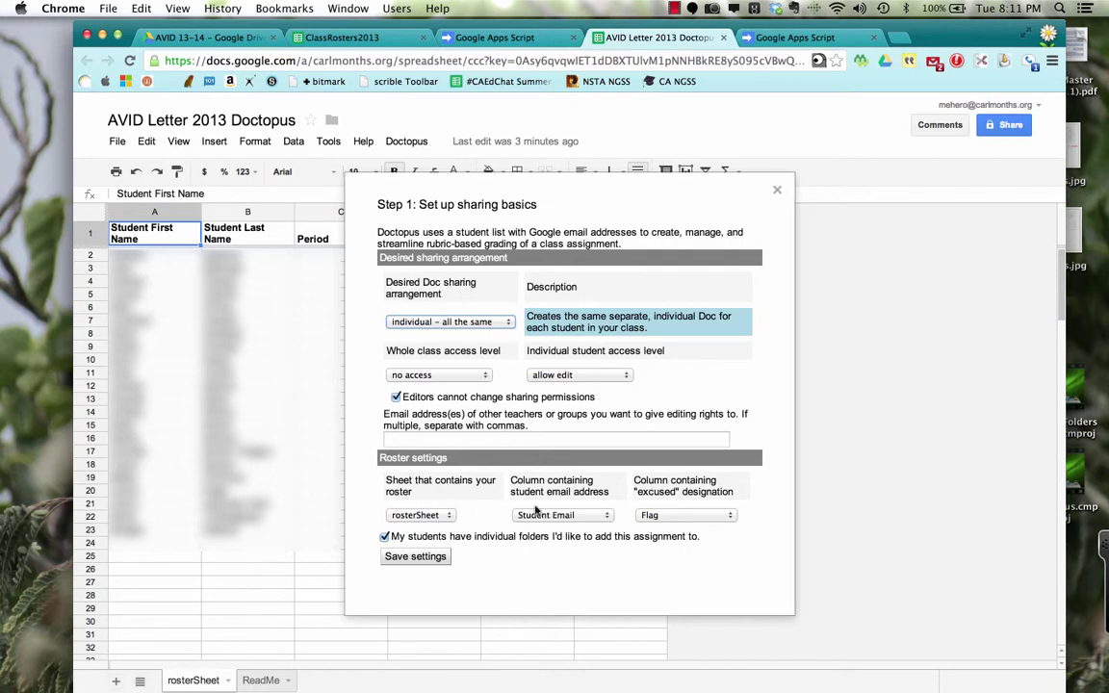
click(569, 515)
click(569, 515)
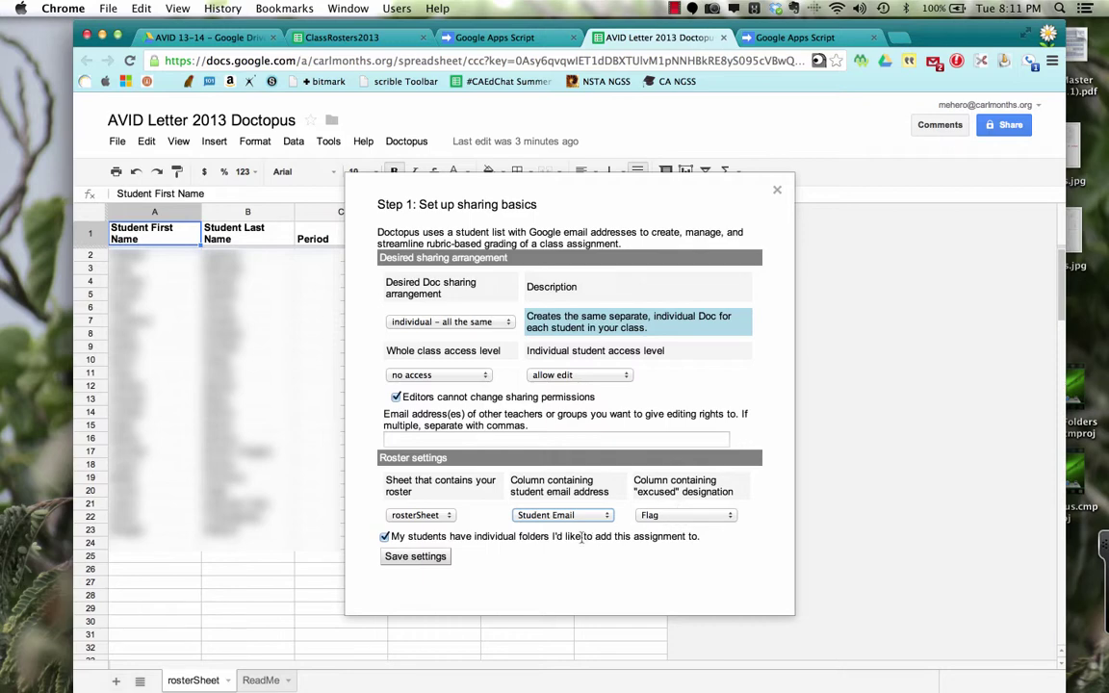
click(404, 557)
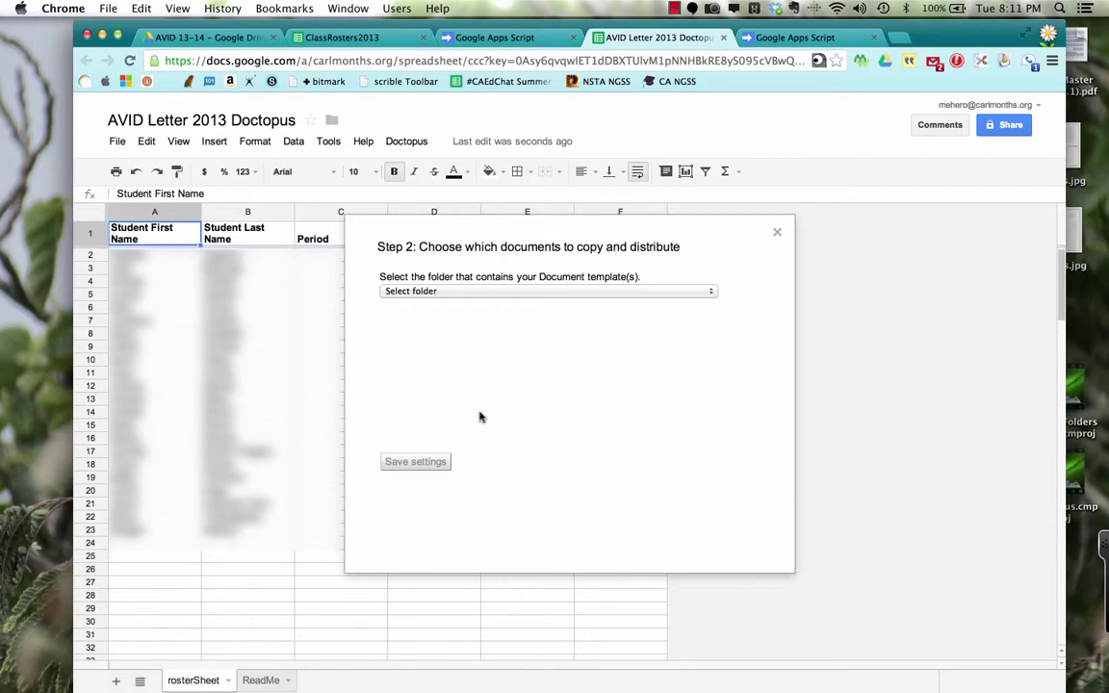
Choose the Letter to Teacher Template document from the AVID 13-14 folder as the item to copy, and save the settings.
click(493, 291)
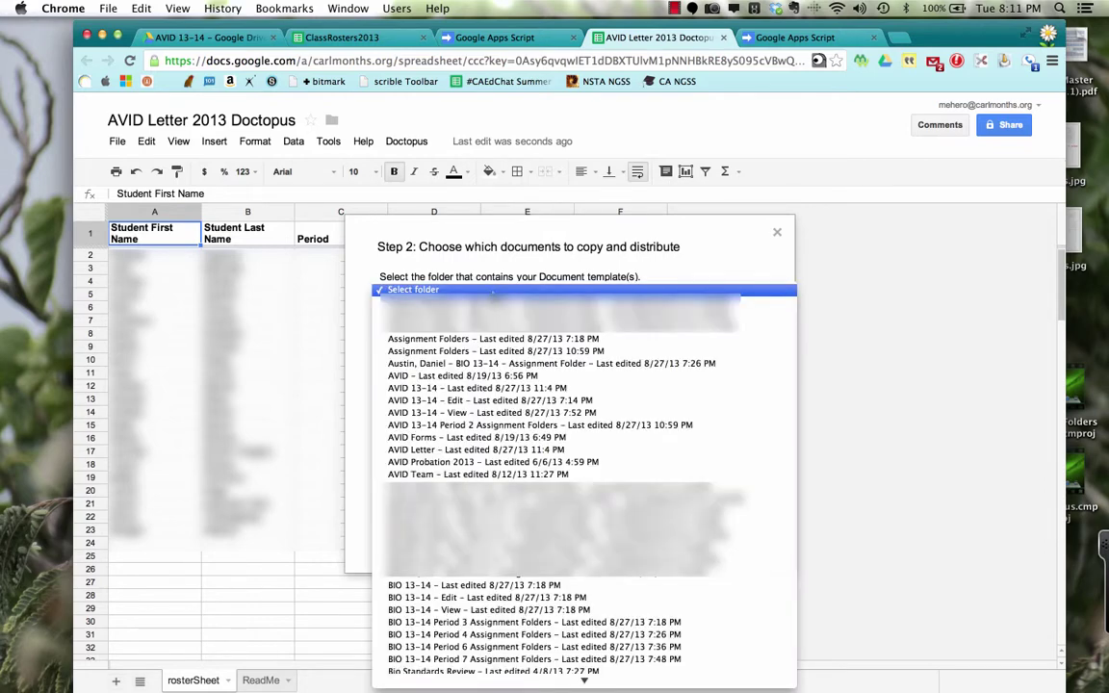
click(447, 388)
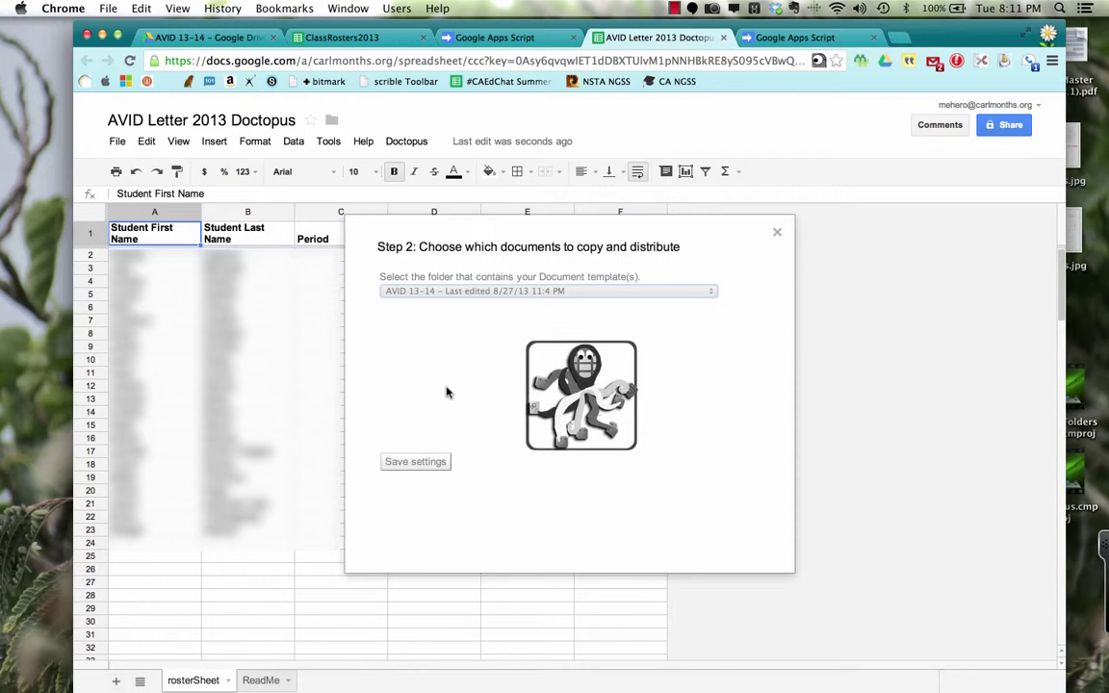
click(432, 356)
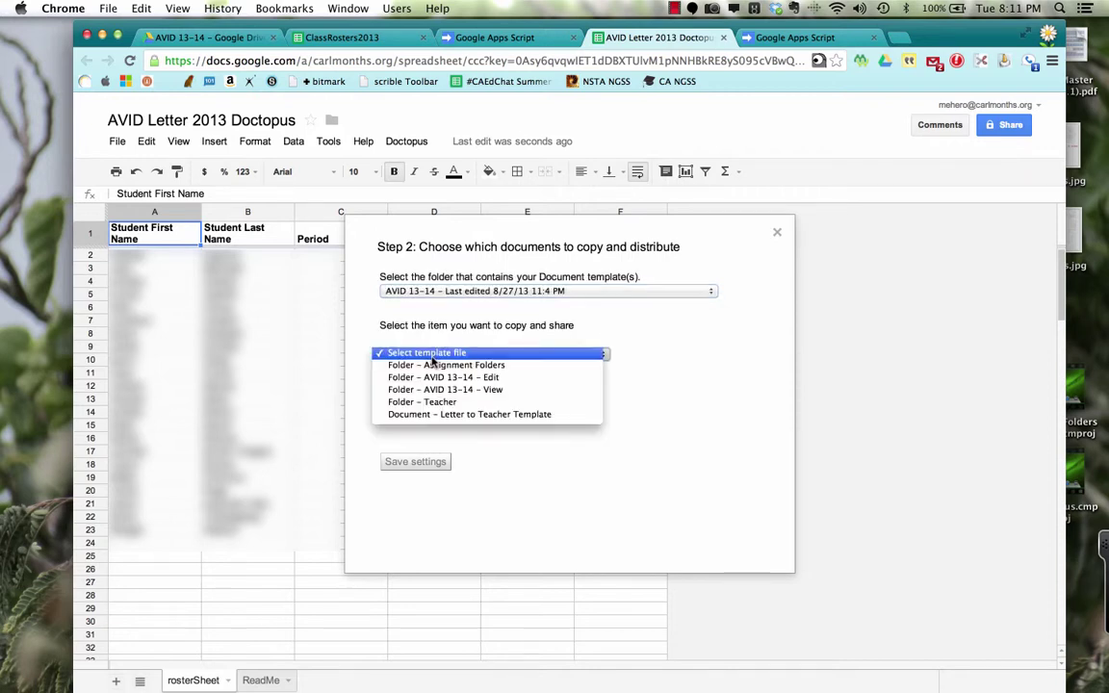
click(433, 415)
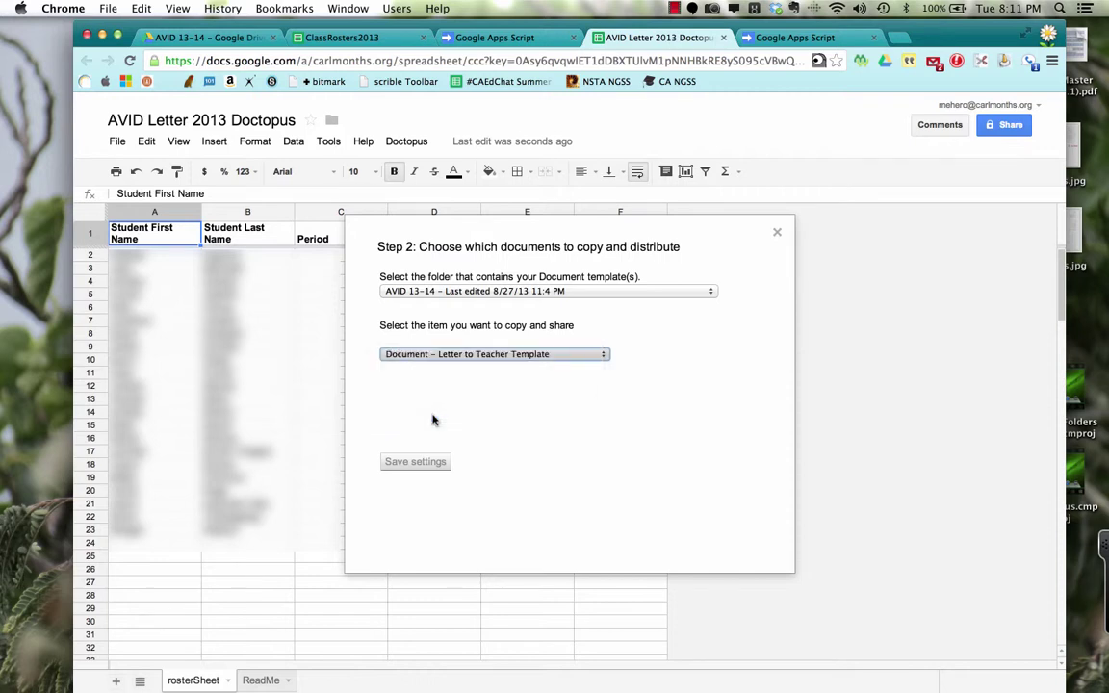
click(407, 463)
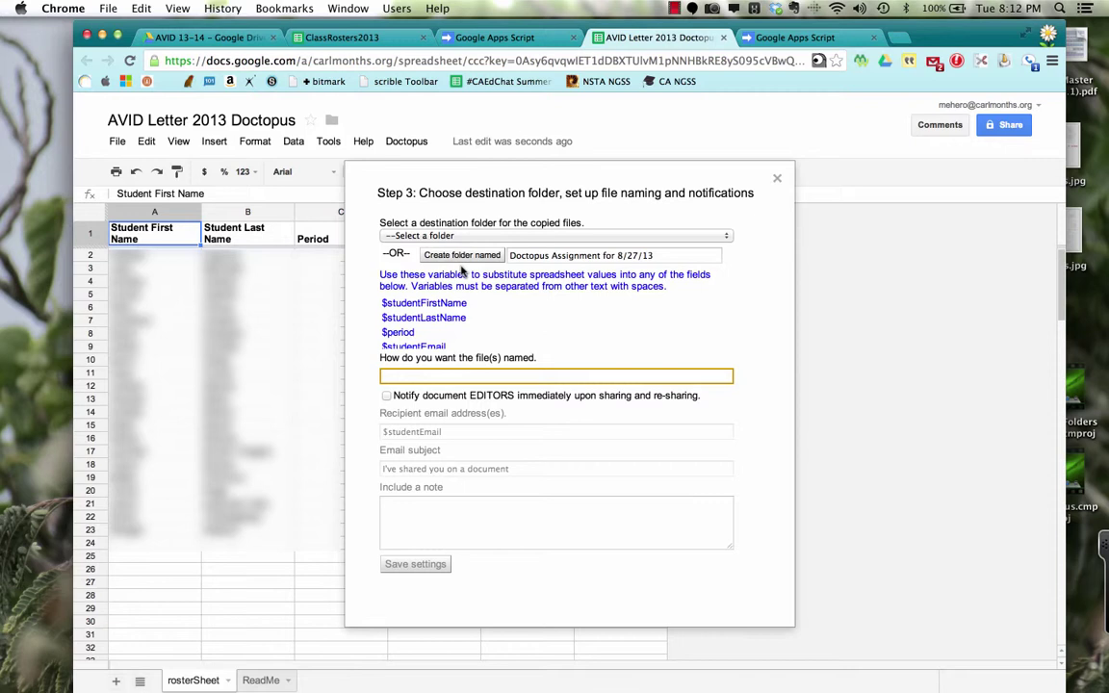
Set the destination folder to AVID Letter and name the copied files "AVID Letter to Teachers".
click(445, 237)
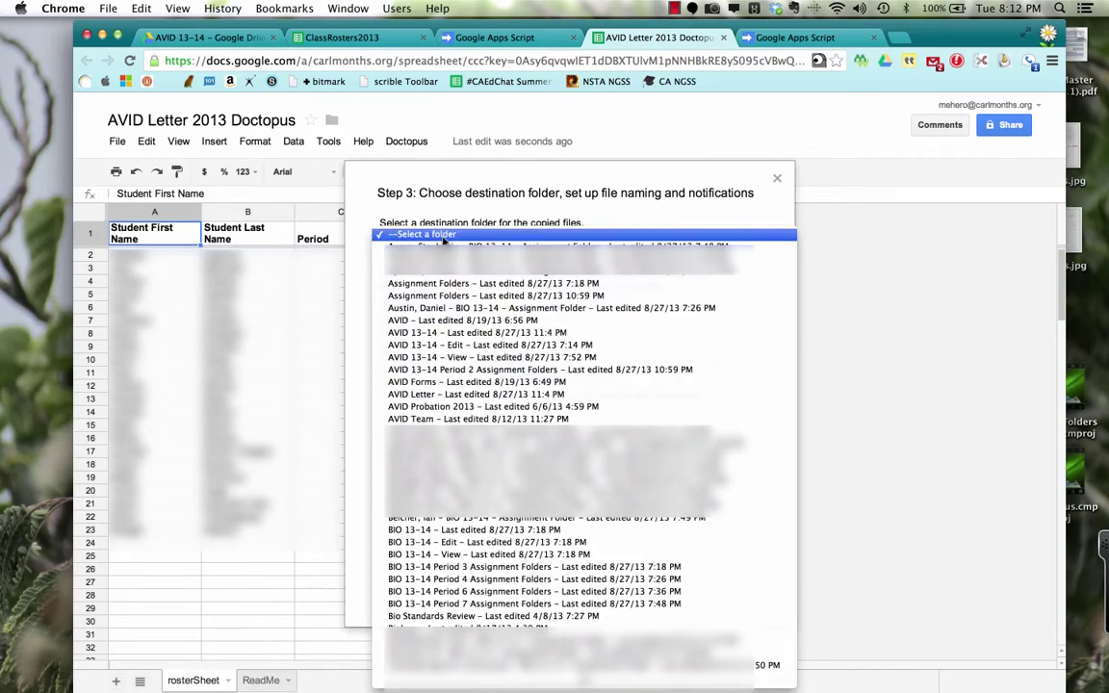
click(432, 395)
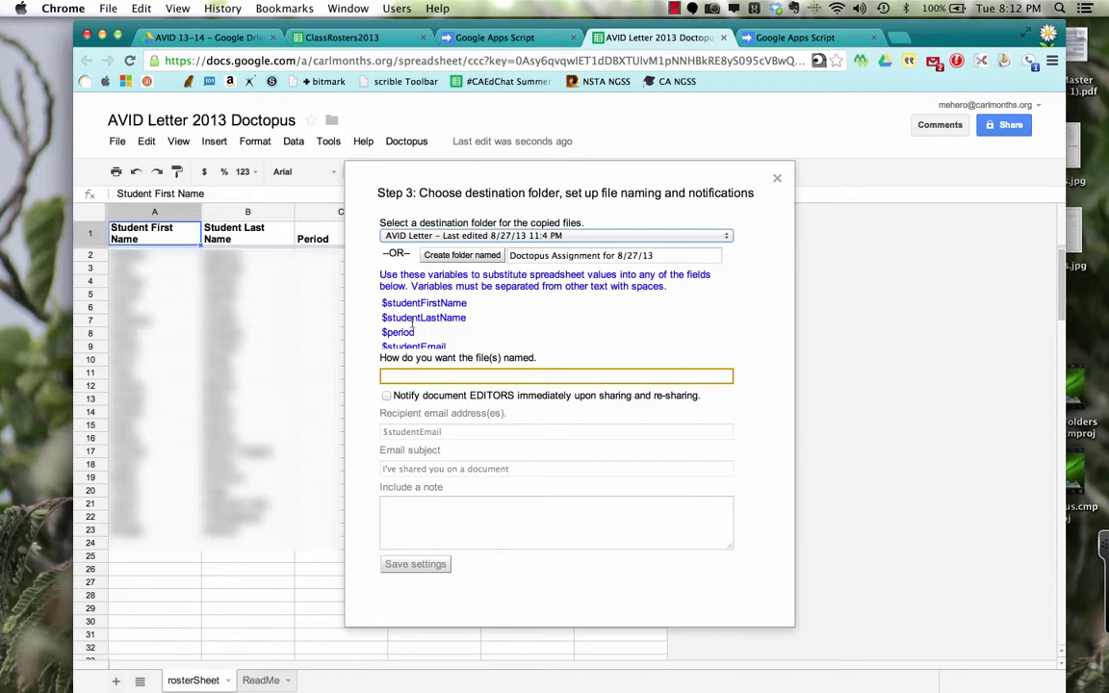
click(414, 375)
text(A)
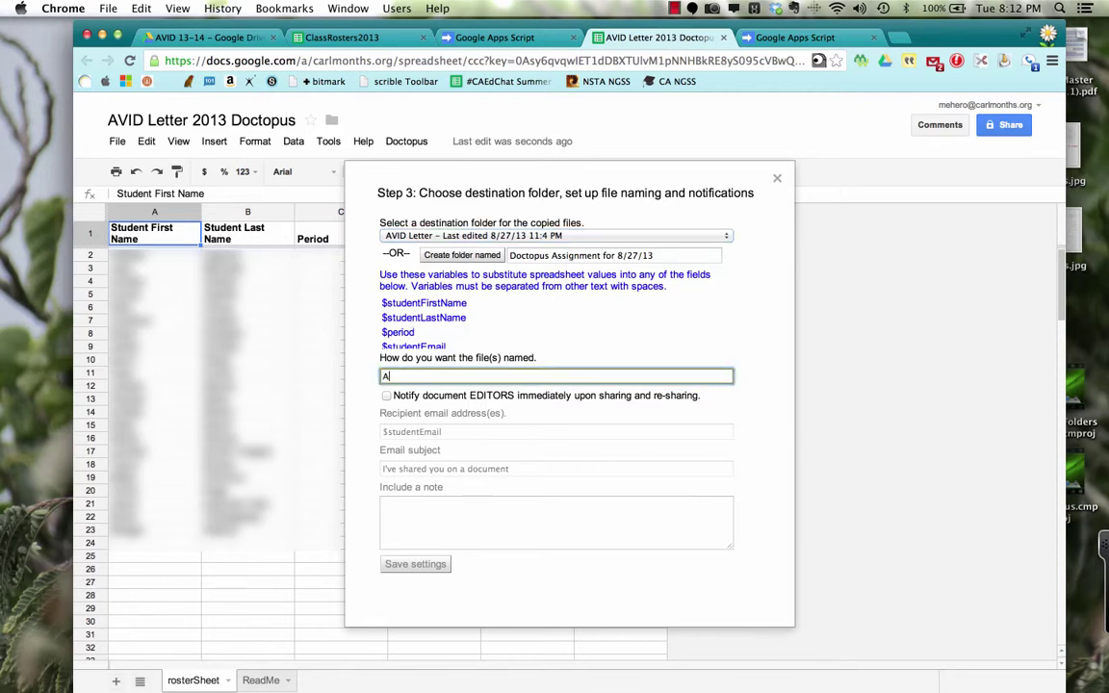
text(VID LEe)
key(BackSpace)
key(BackSpace)
text(etters)
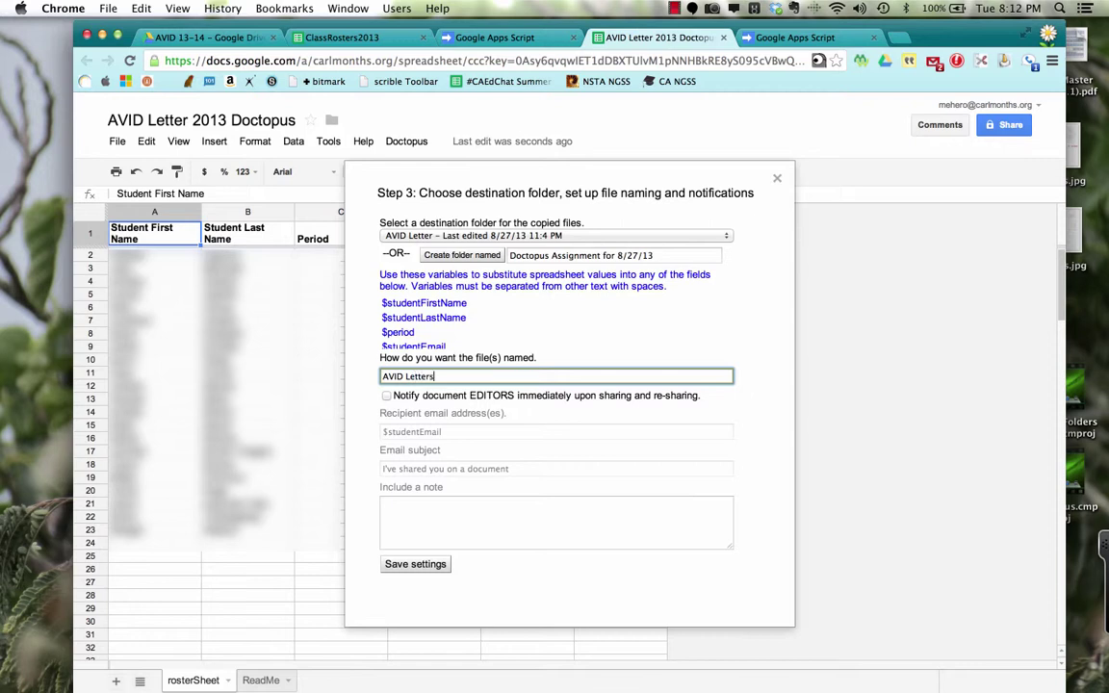
text( to Teachers)
click(435, 376)
key(BackSpace)
Insert the $studentFirstName variable at the beginning of the copied files' name, before "AVID Letter to Teachers".
drag(453, 343, 470, 303)
key(super+c)
click(413, 302)
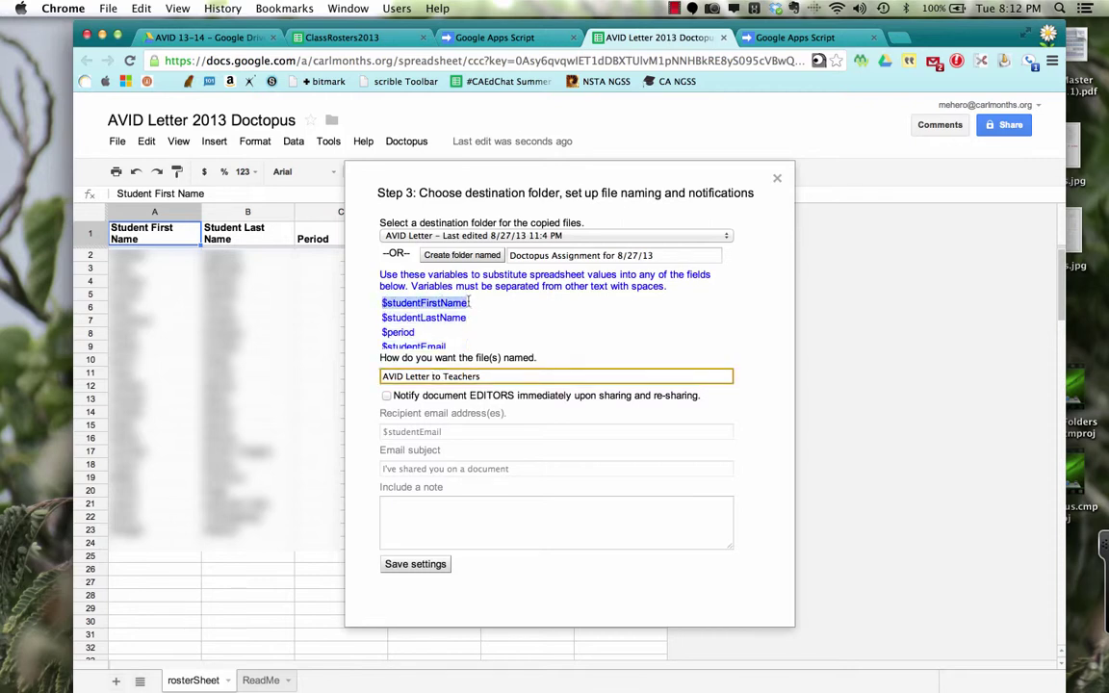
click(383, 375)
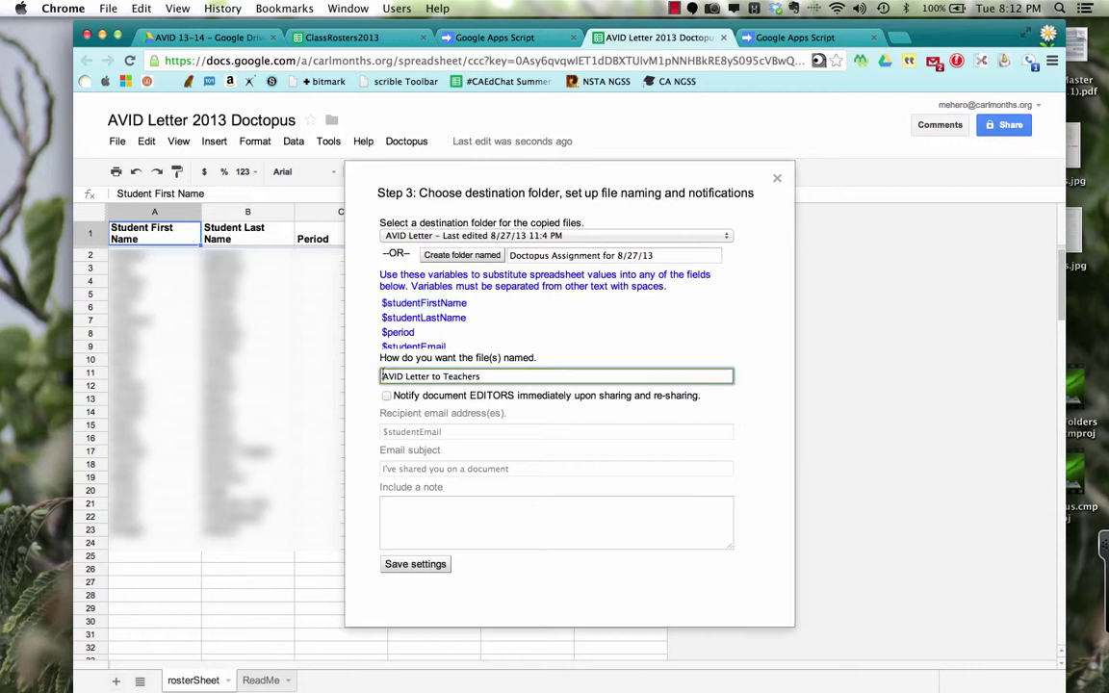
key(super+v)
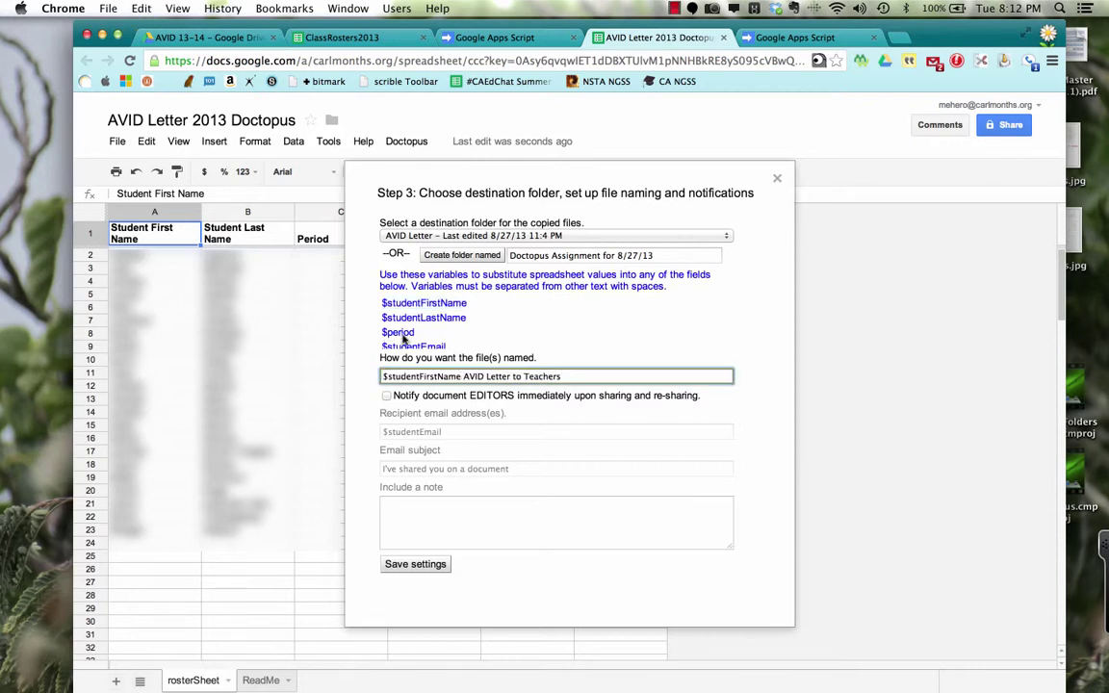
Add the $studentLastName variable followed by 's after $studentFirstName in the copied files' name.
drag(466, 317, 382, 318)
key(super+c)
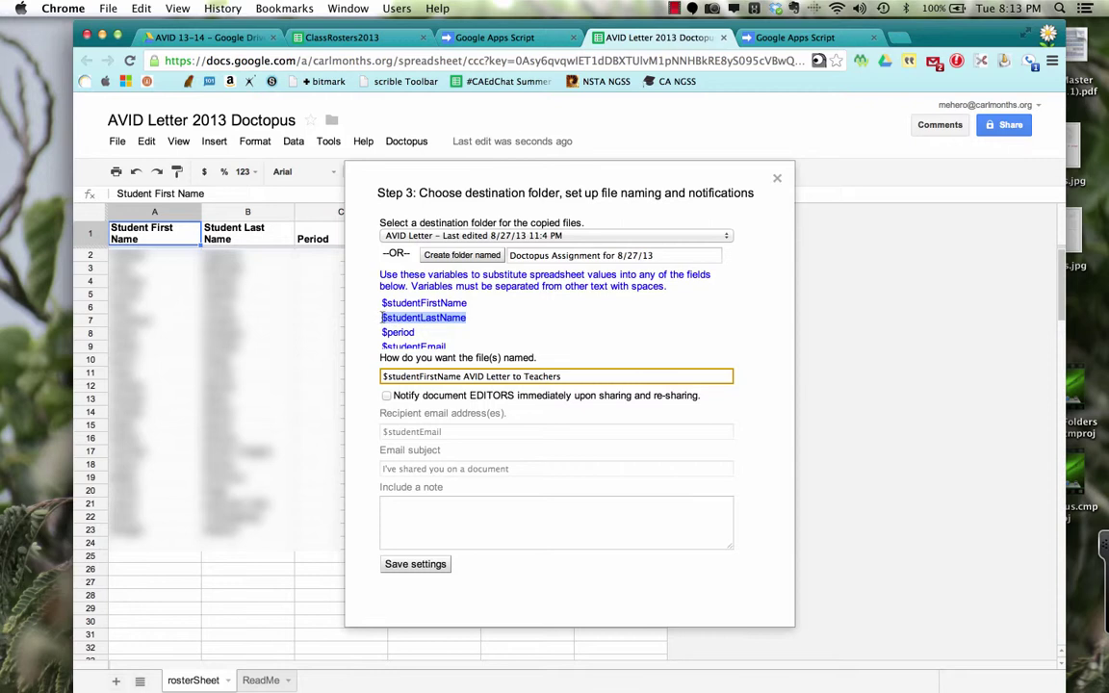
click(462, 376)
key(super+v)
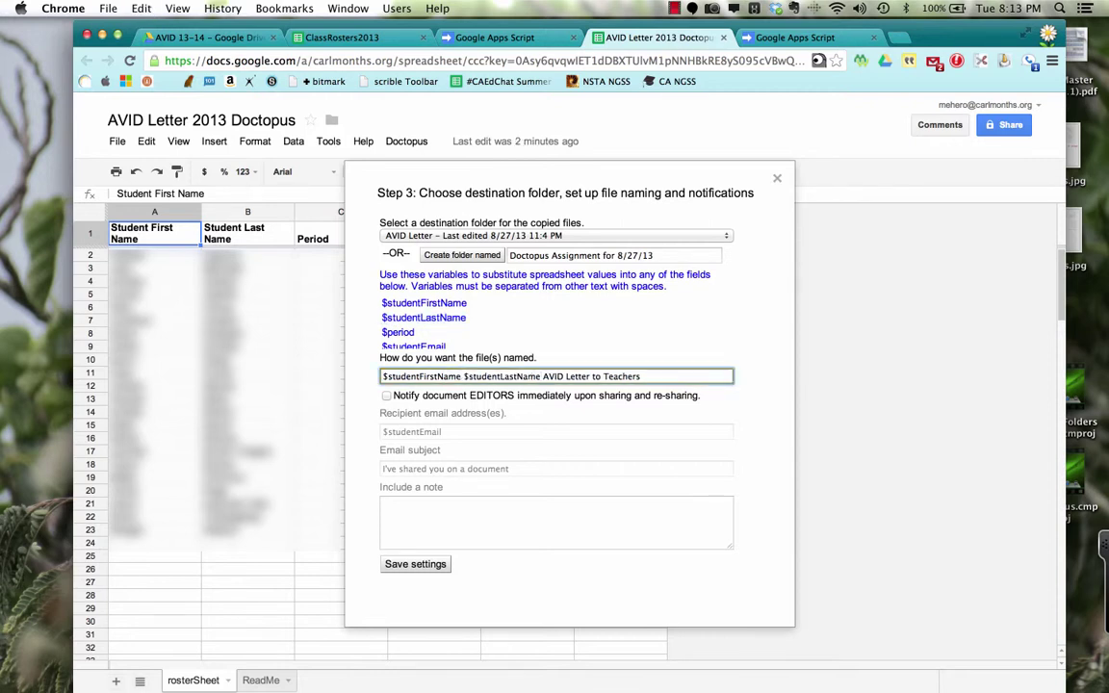
text('s)
Save the naming settings, run the copy and share of the Letter to Teacher Template, and dismiss the completion dialog.
click(433, 564)
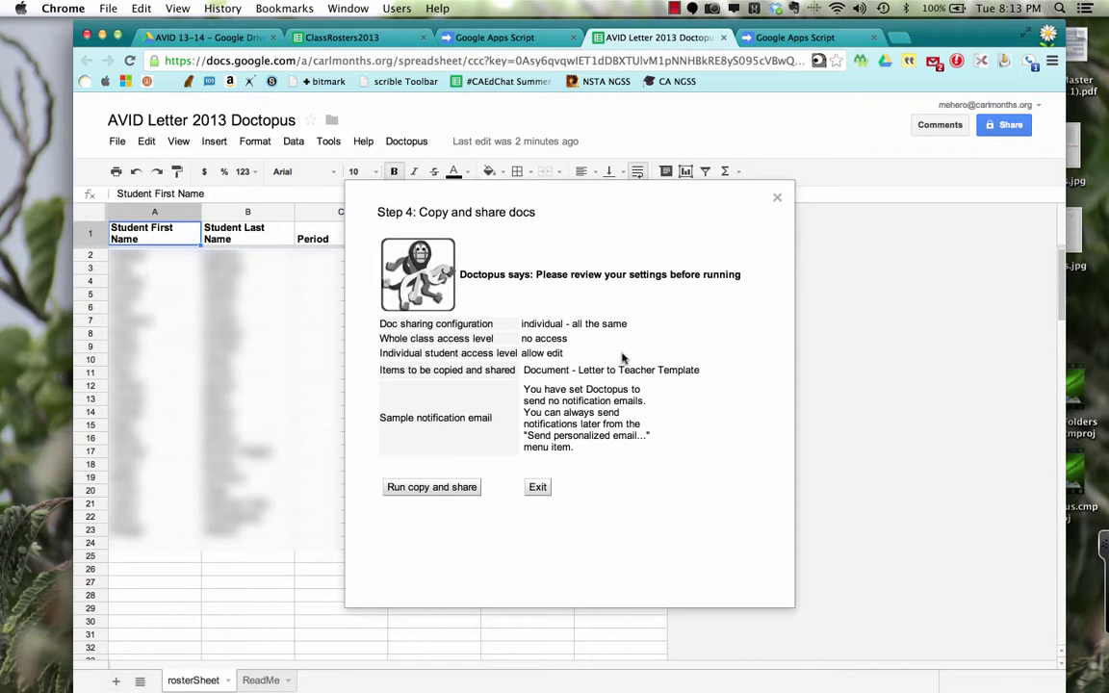
click(446, 490)
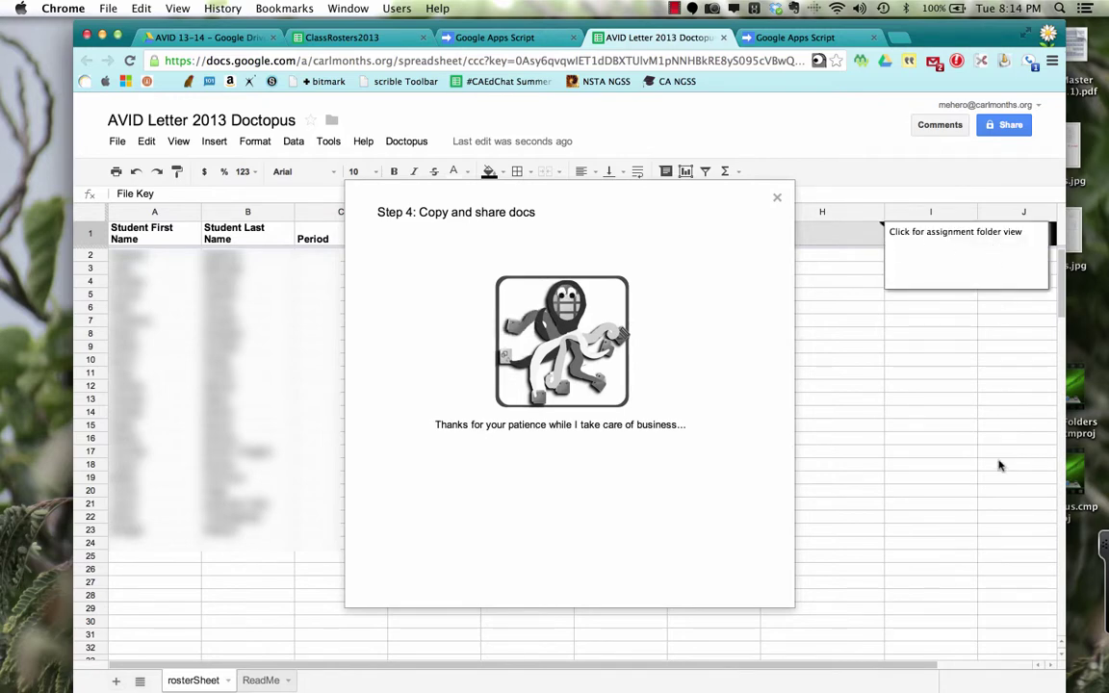
click(970, 450)
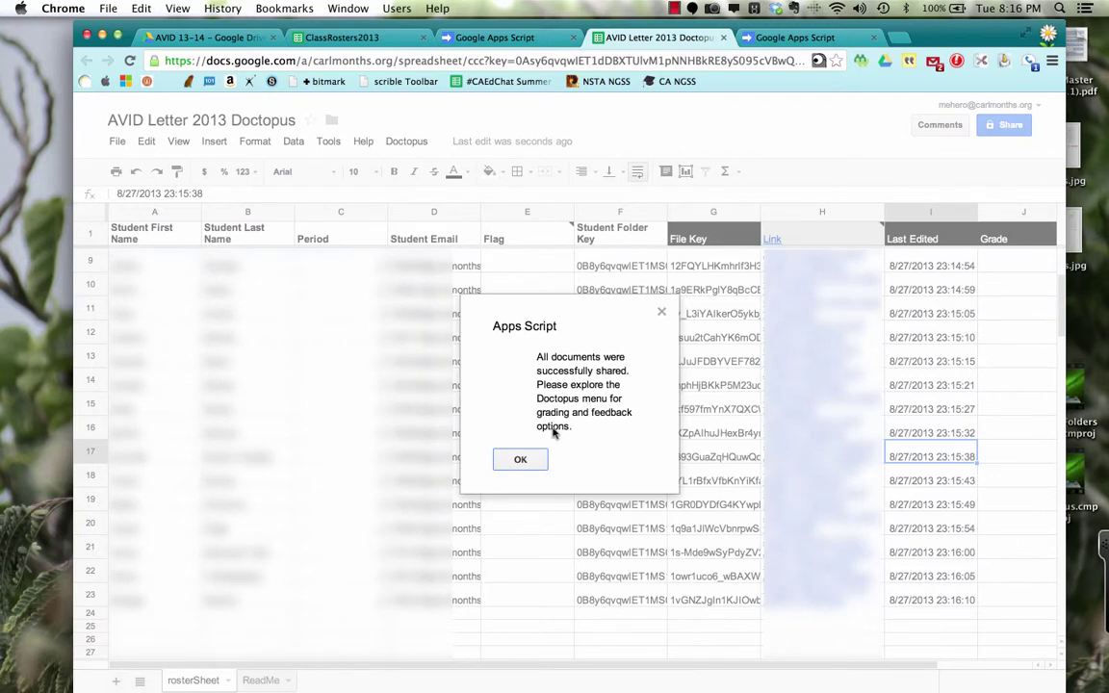
click(520, 459)
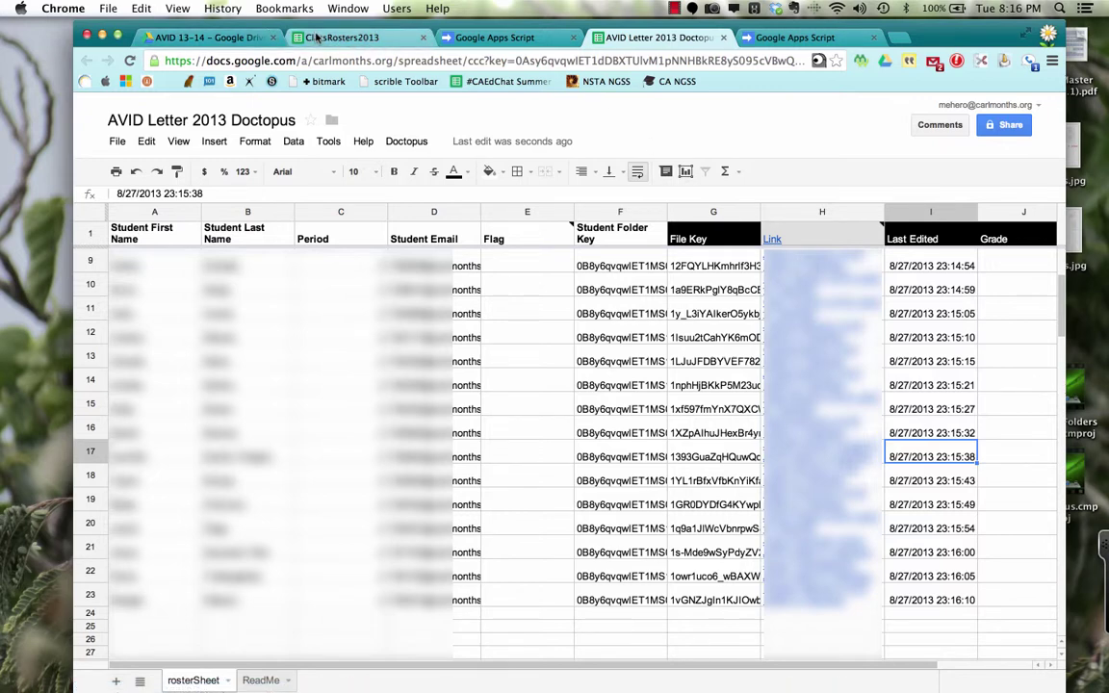
Switch to Google Drive and look through the copied documents in the AVID Letter folder inside Assignment Folders.
click(203, 37)
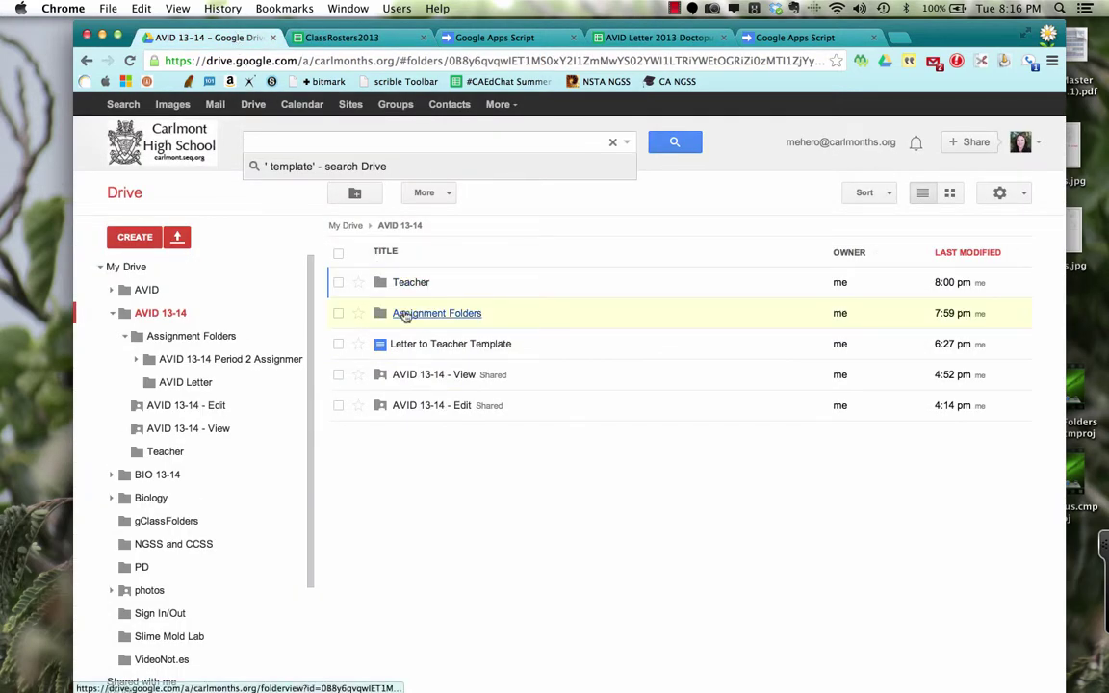
click(405, 315)
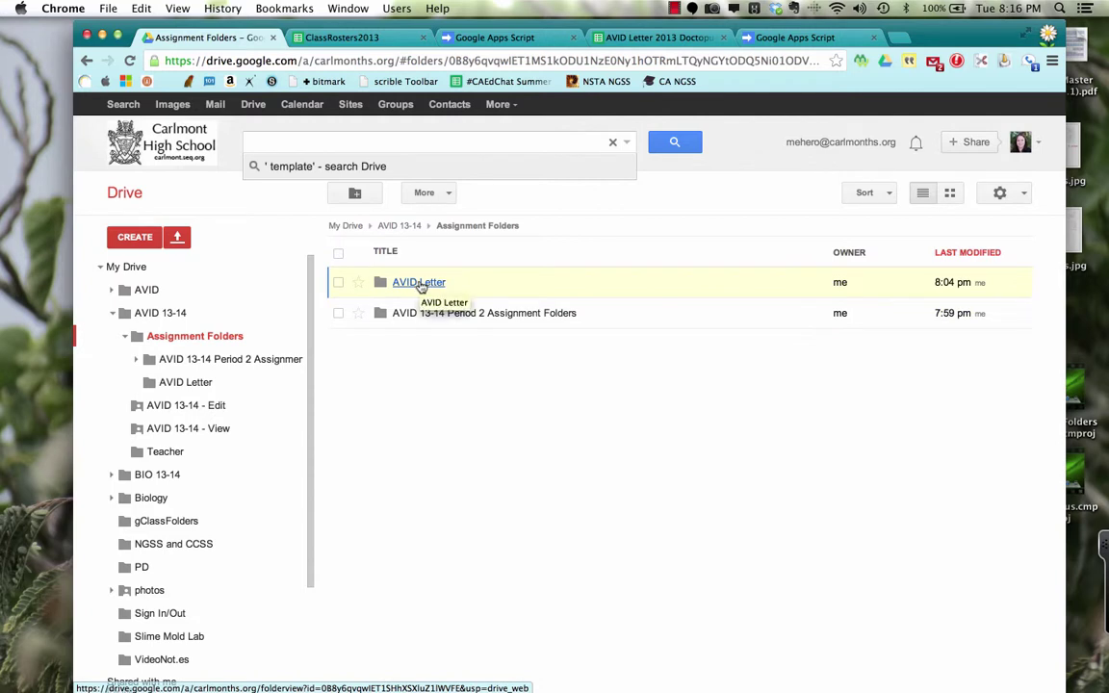
click(421, 284)
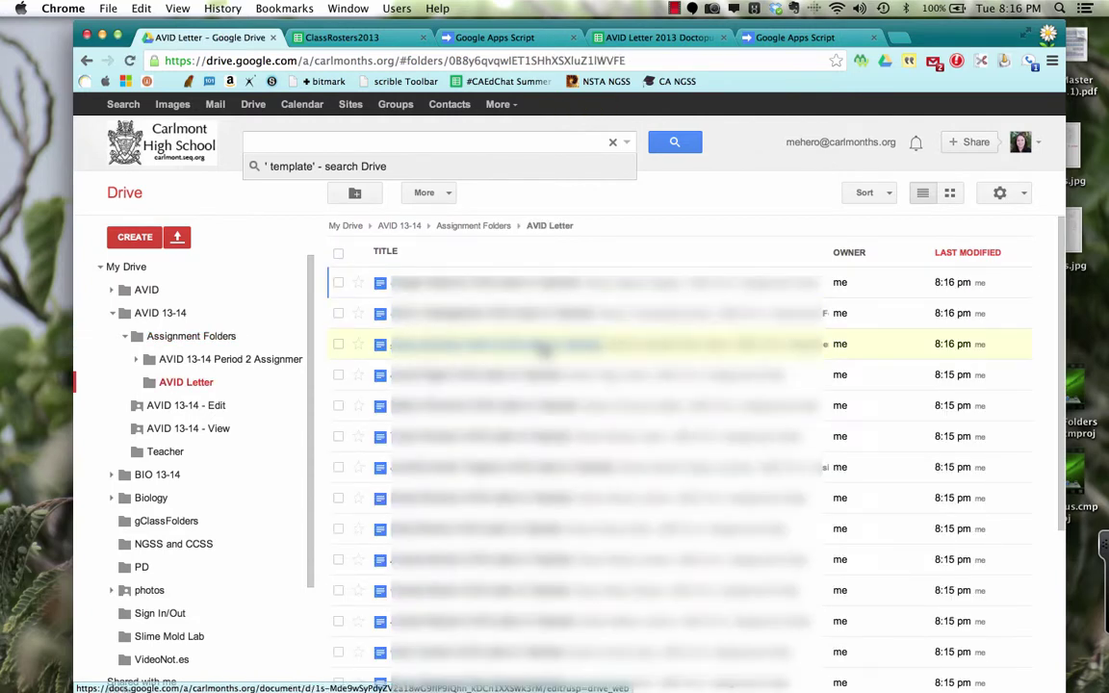
scroll(544, 350, down, 5)
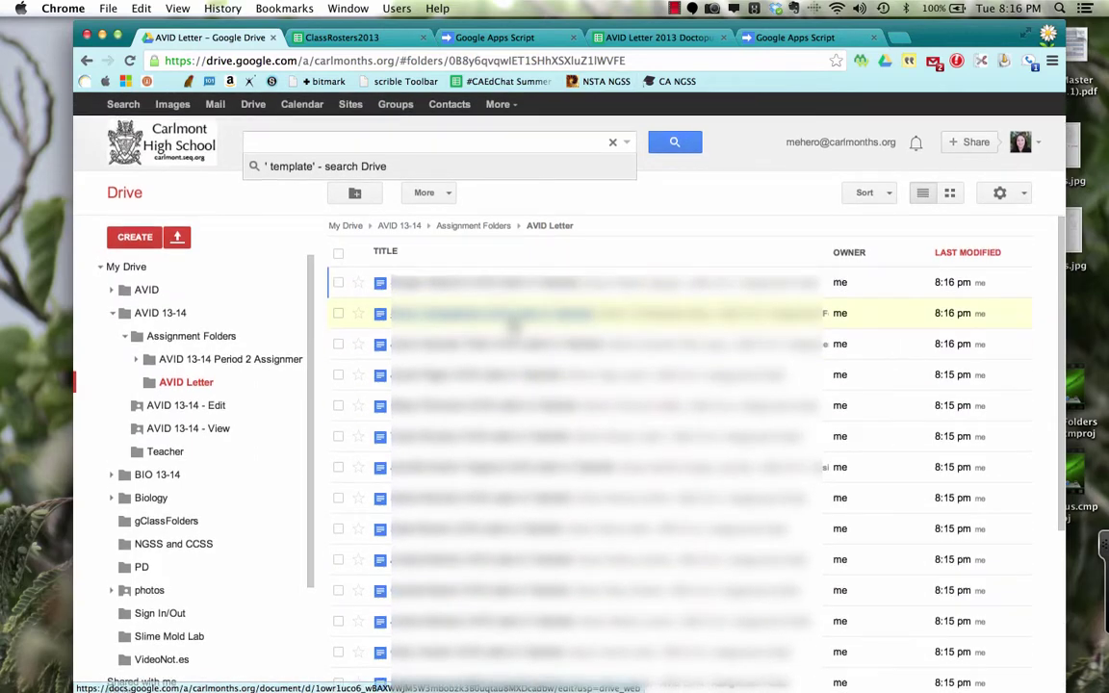
Return to the AVID Letter 2013 Doctopus spreadsheet and view the available Doctopus commands.
key(ctrl+Tab)
key(ctrl+Tab)
key(ctrl+Tab)
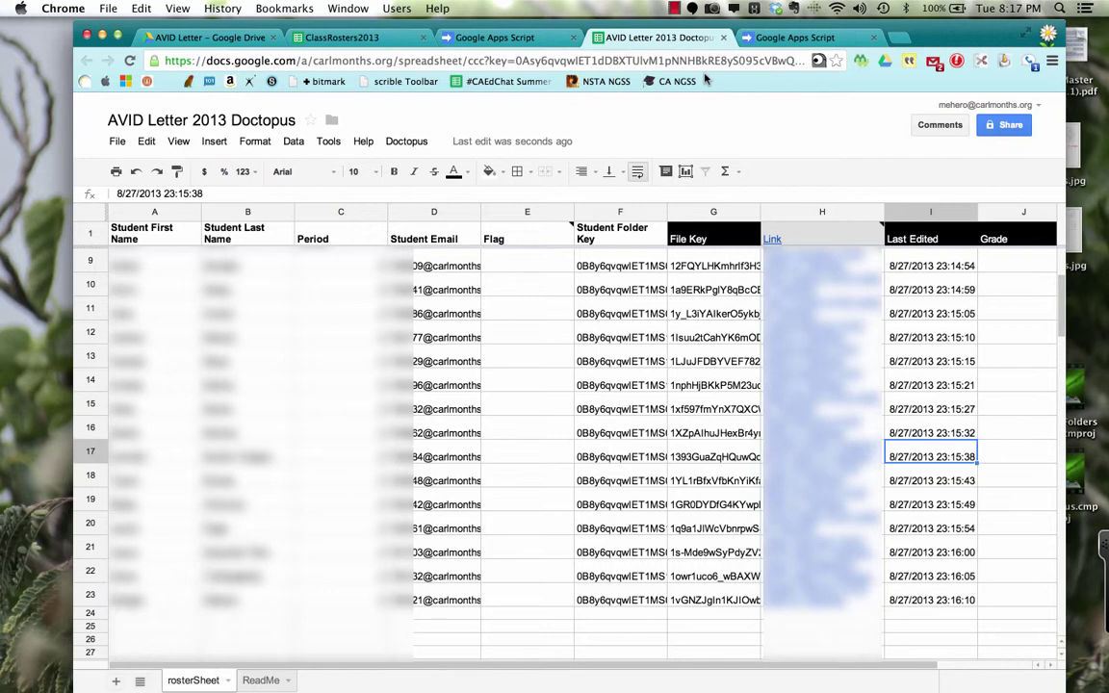
click(407, 142)
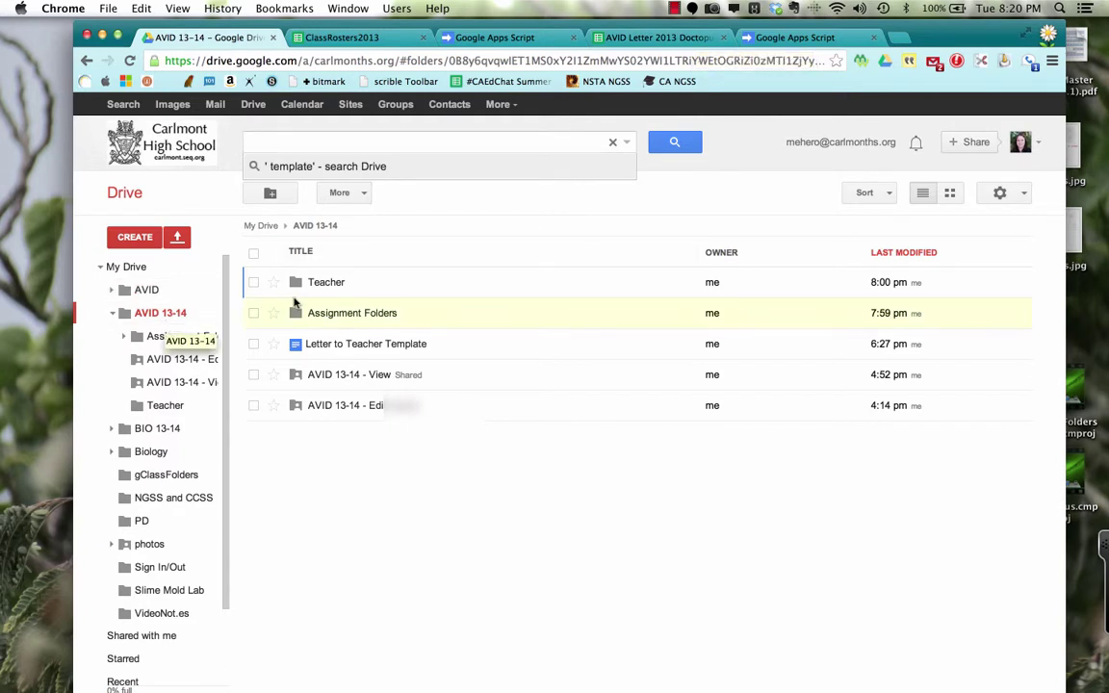
Recheck the student letters in the AVID Letter folder and open the first student's folder in AVID 13-14 Period 2 Assignment Folders.
click(315, 314)
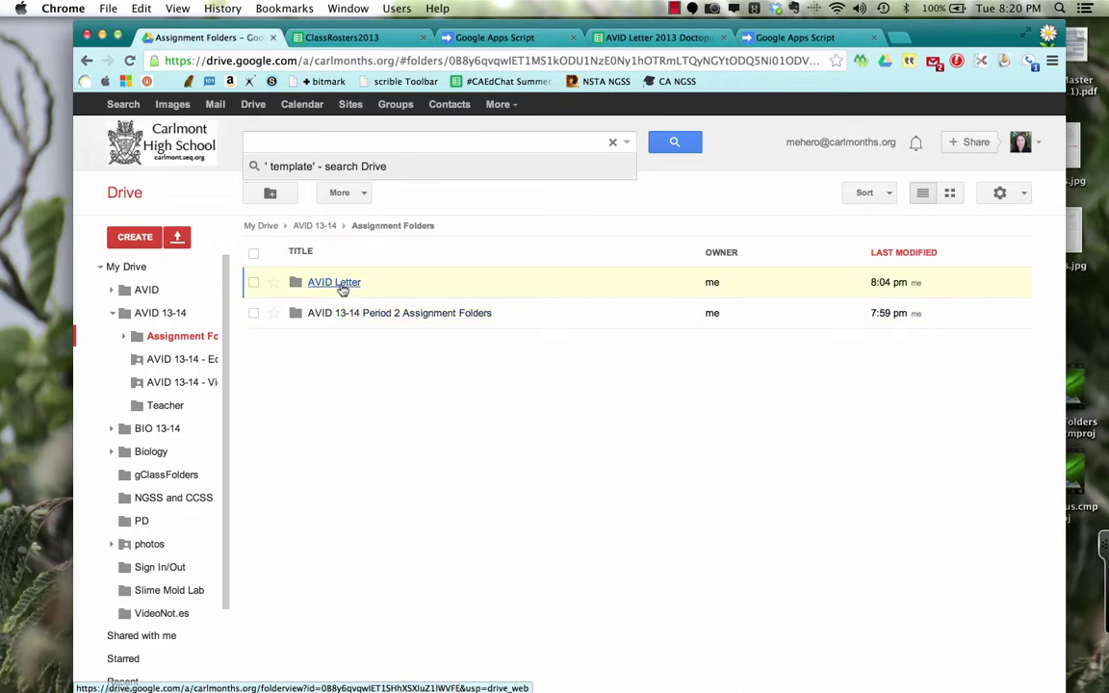
click(343, 283)
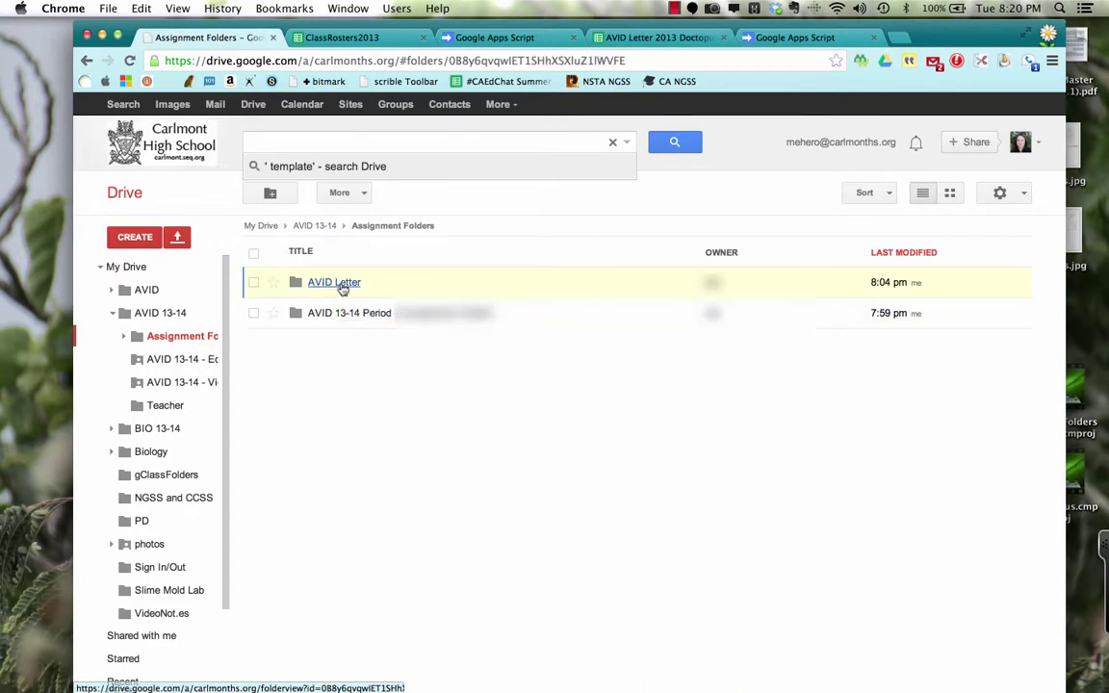
scroll(518, 512, up, 1)
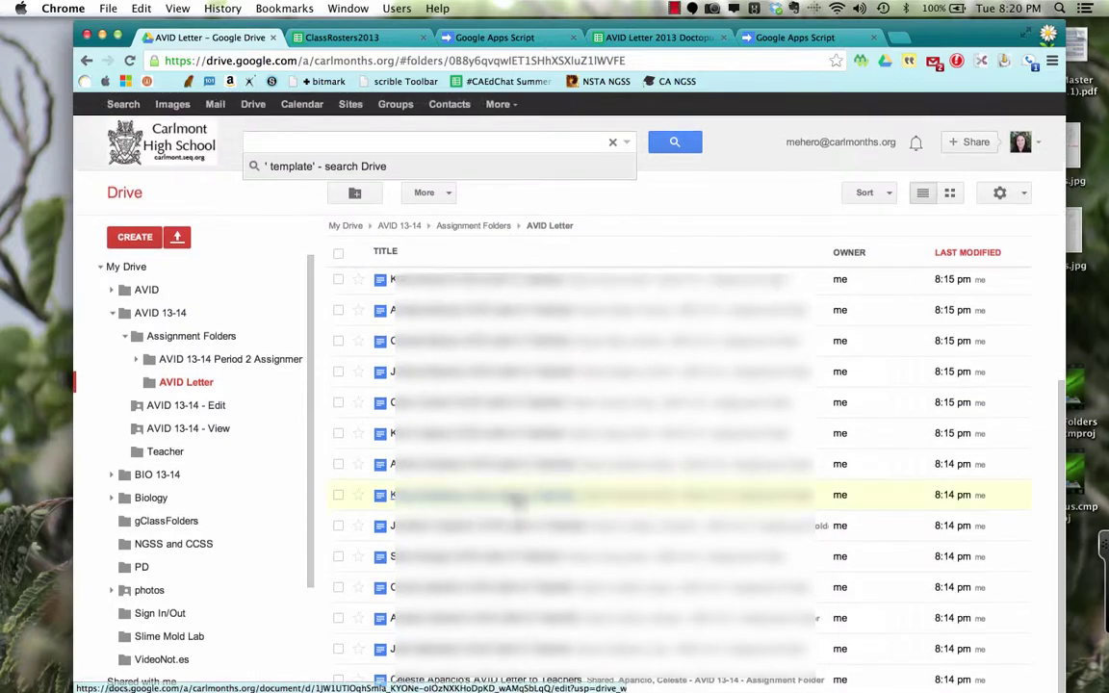
click(240, 362)
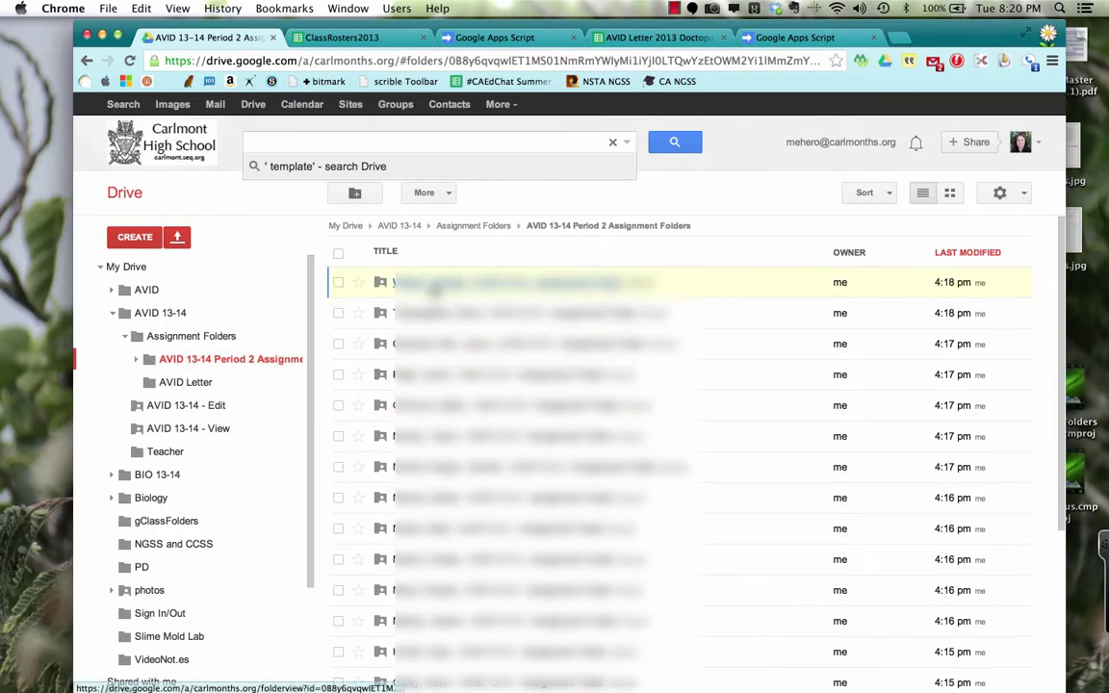
click(434, 285)
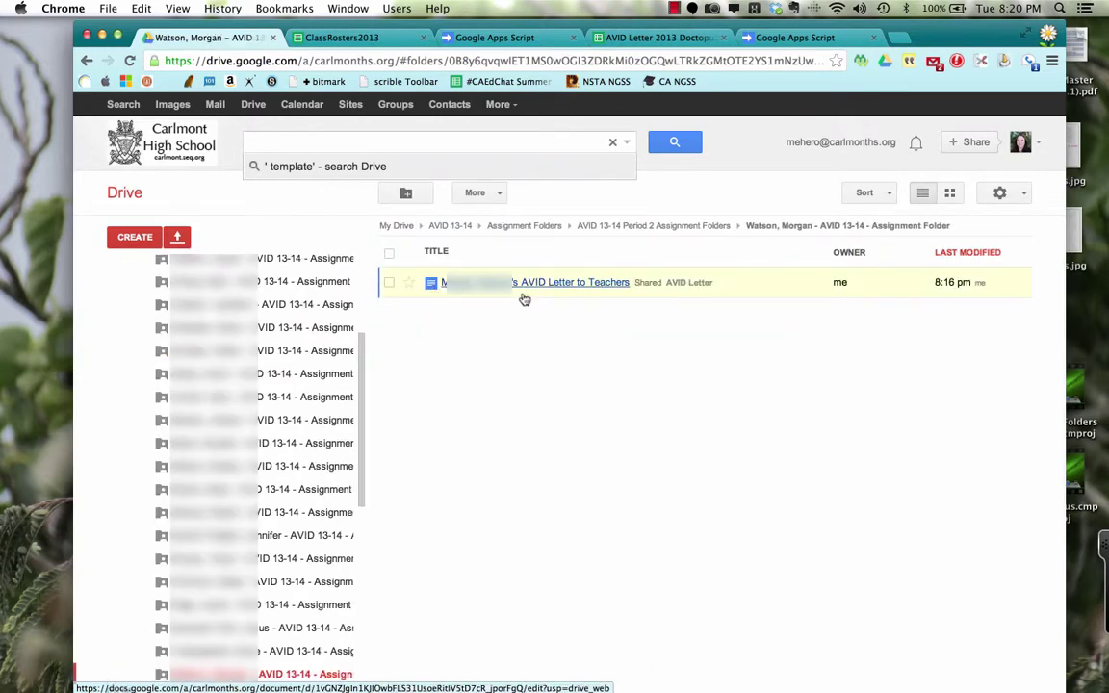